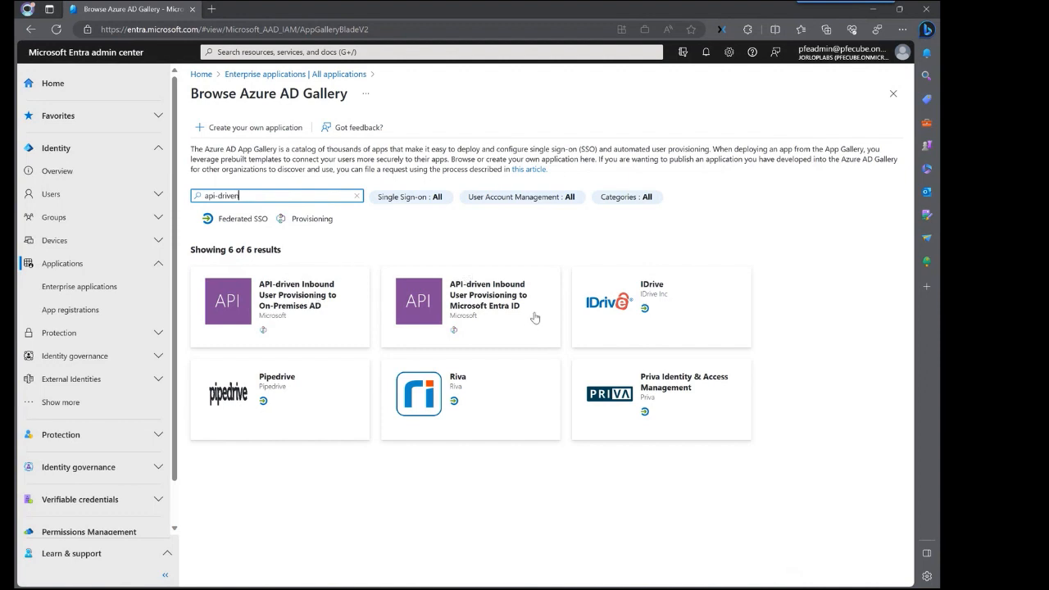
- Create the app as 'IGAPOC-API-driven Inbound User Provisioning to Microsoft Entra ID'
click(486, 300)
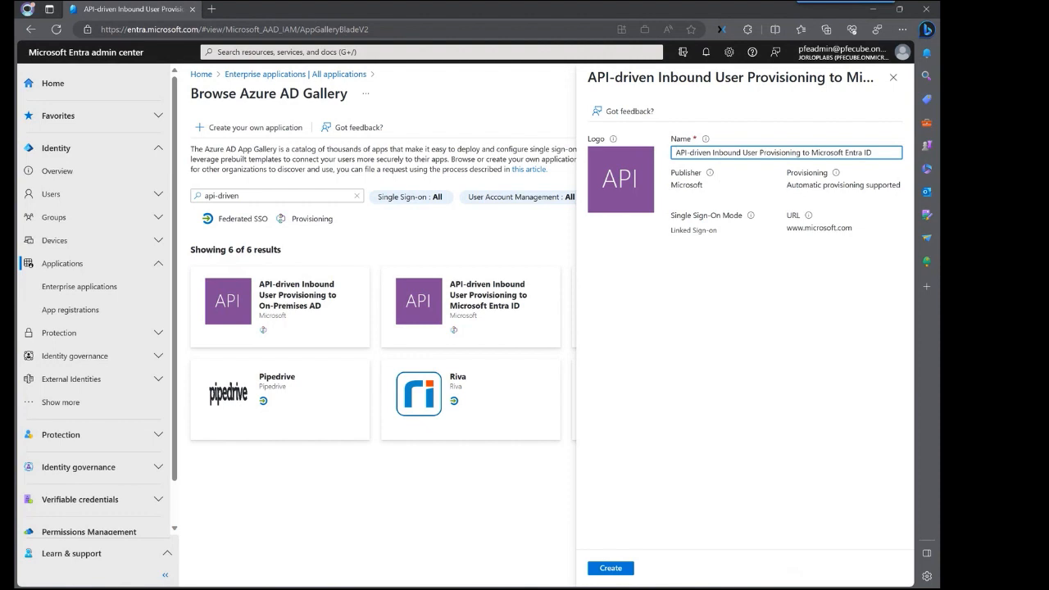
text(IGAPOC)
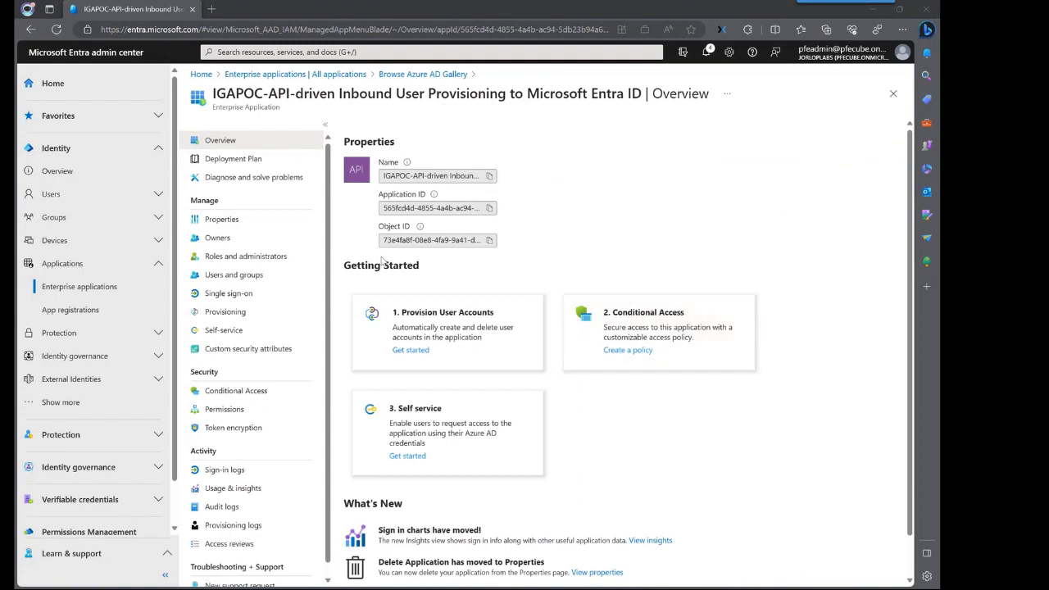
- Start provisioning setup for the IGAPOC app and choose Automatic as the provisioning mode
click(239, 319)
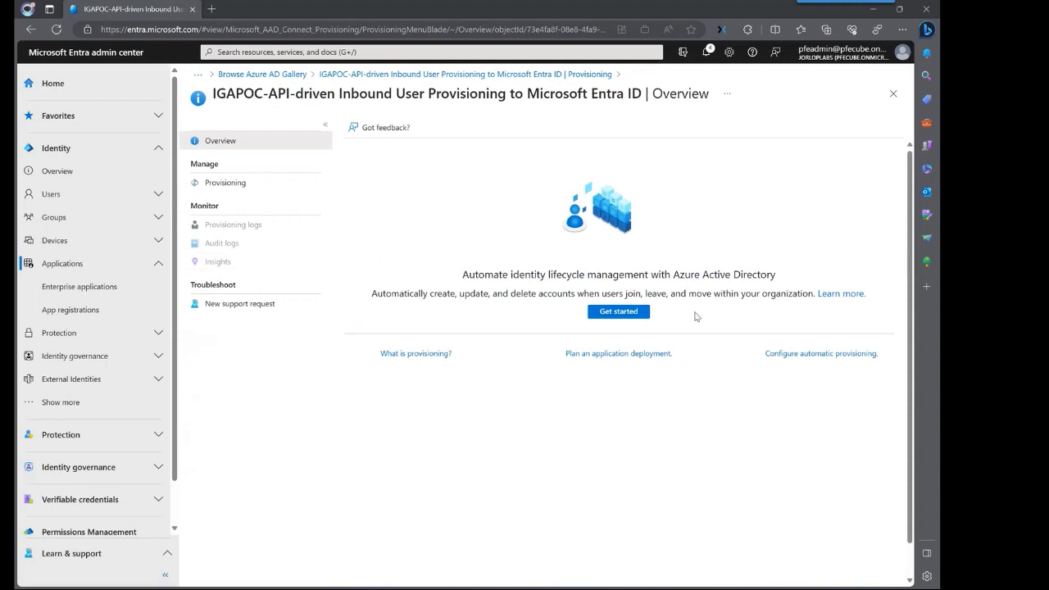
click(619, 312)
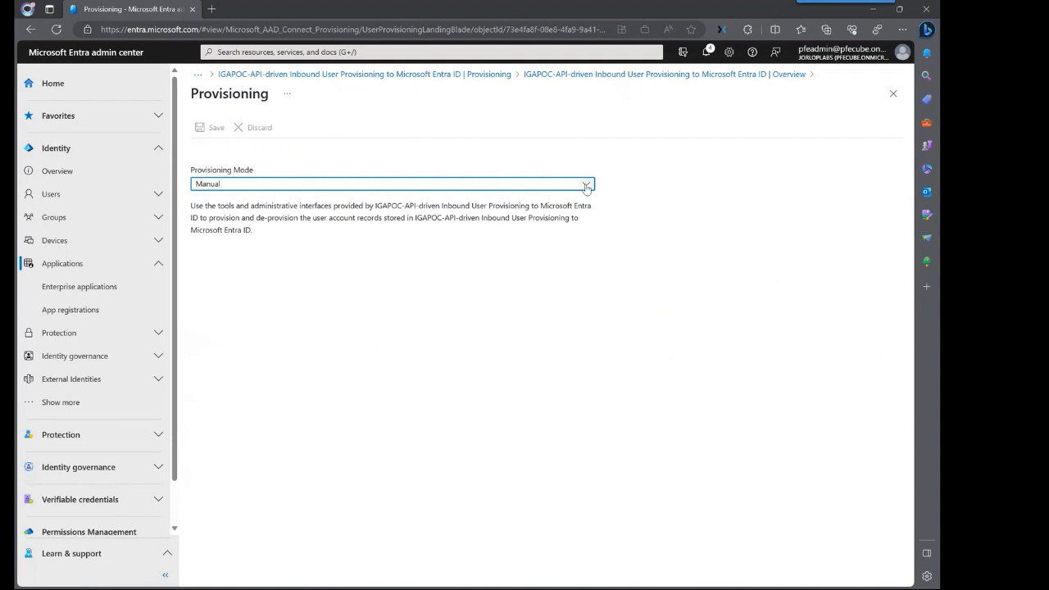
click(586, 184)
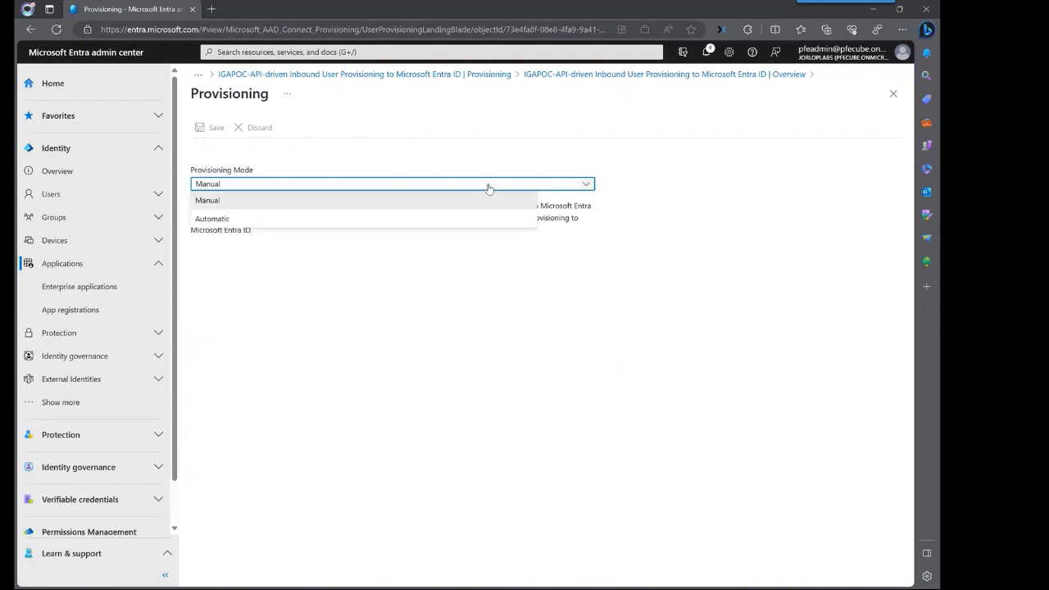
click(267, 217)
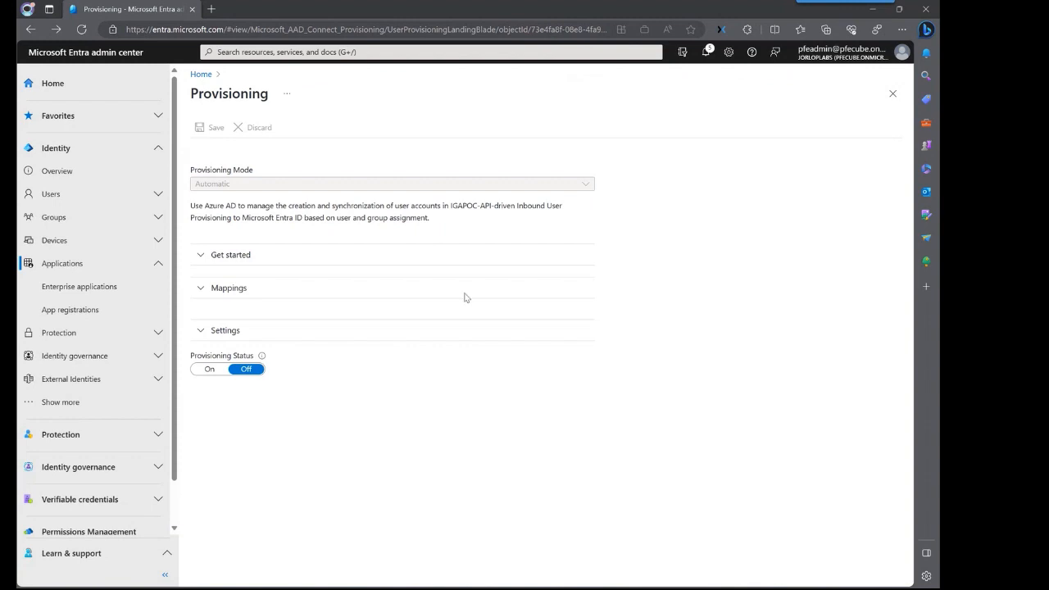
click(206, 289)
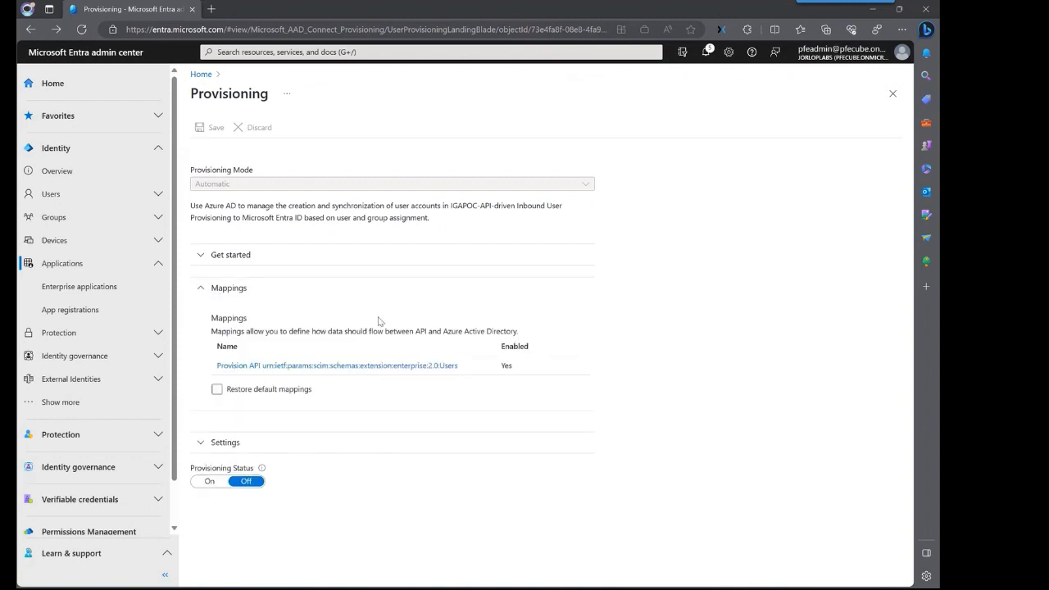
click(373, 366)
scroll(793, 274, down, 2)
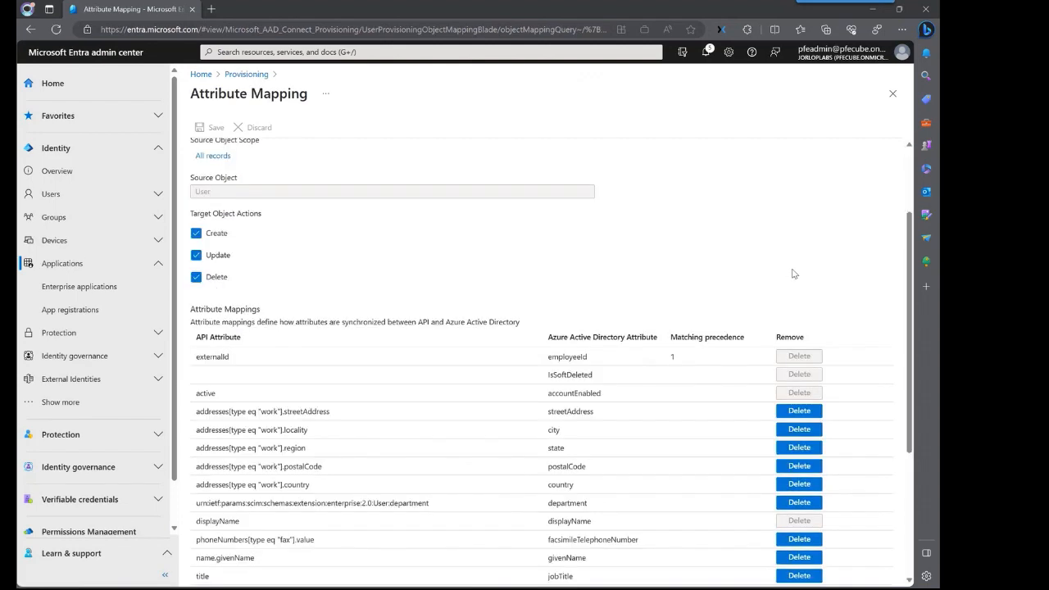
scroll(794, 274, down, 1)
mouse_move(913, 283)
mouse_down()
mouse_move(914, 358)
mouse_move(912, 283)
mouse_up()
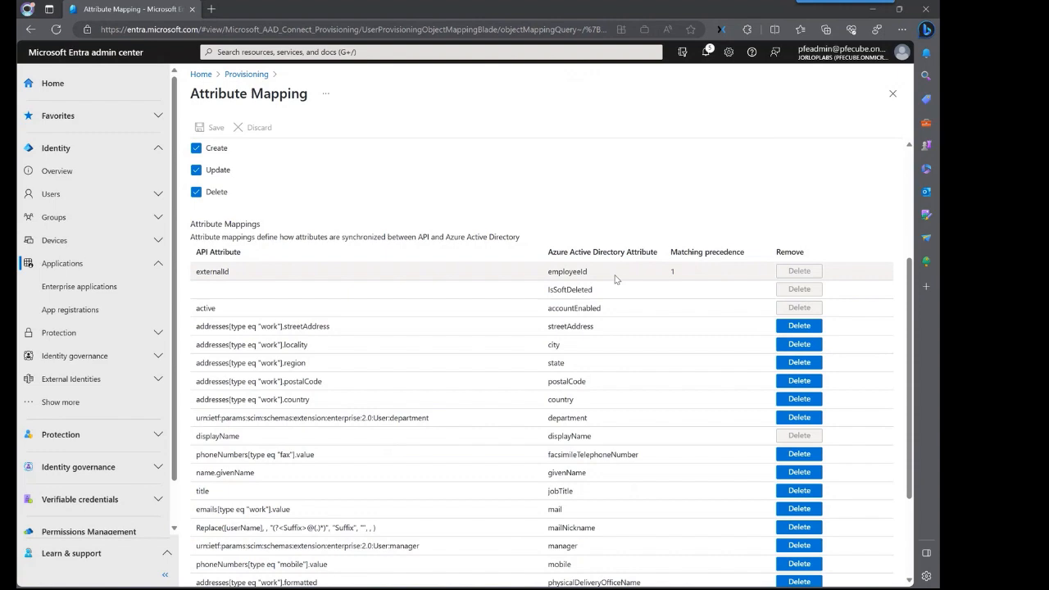
scroll(591, 377, down, 3)
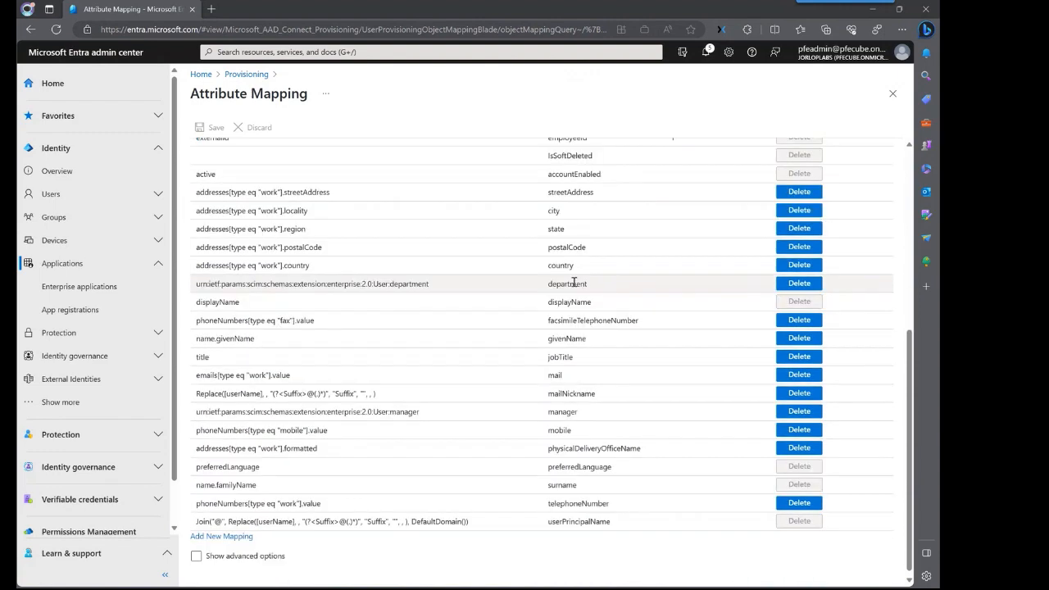
scroll(738, 424, down, 1)
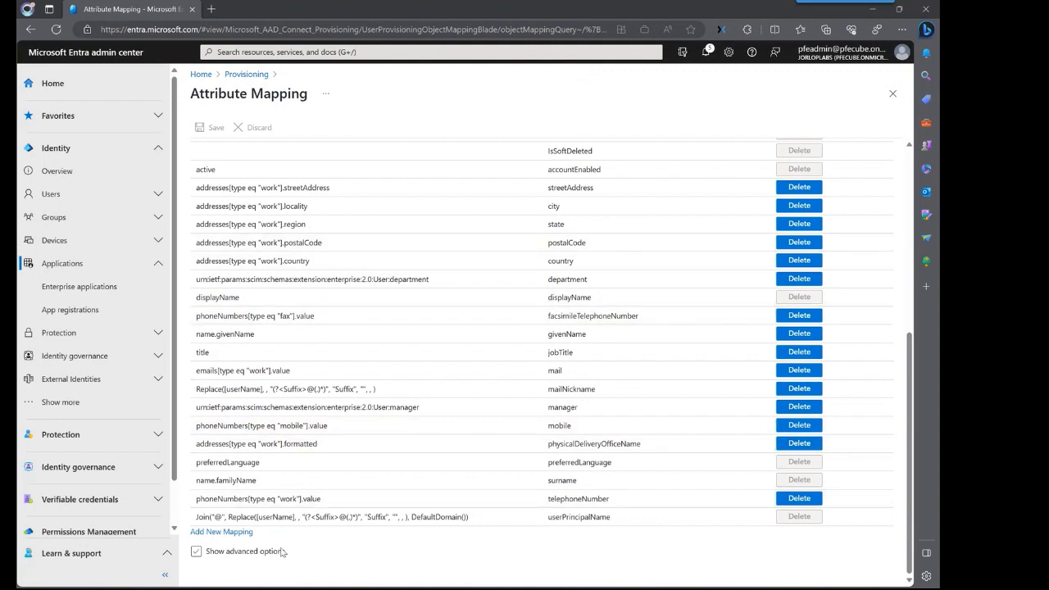
click(228, 532)
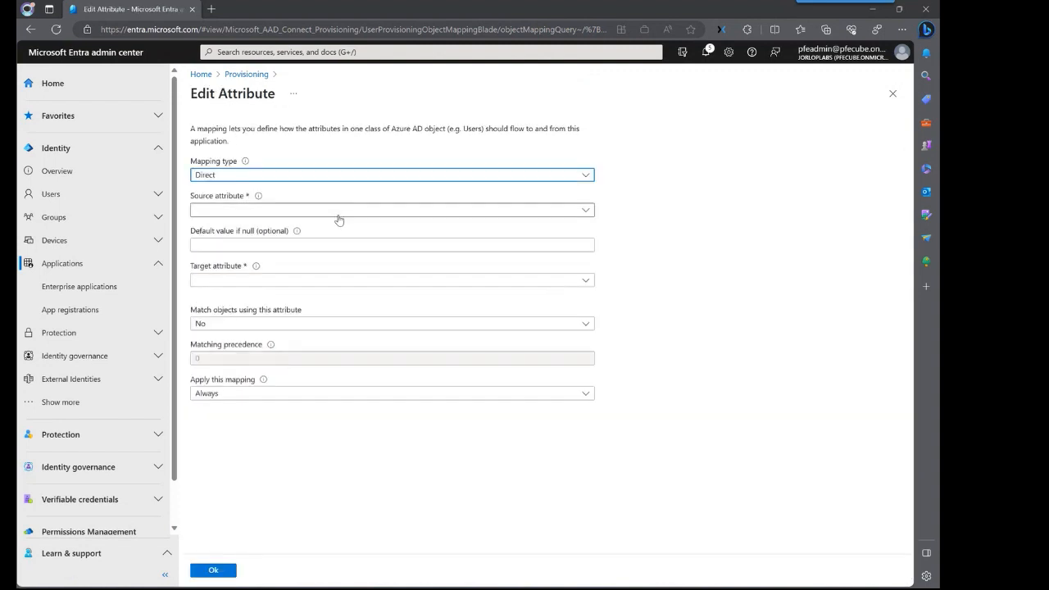
click(275, 176)
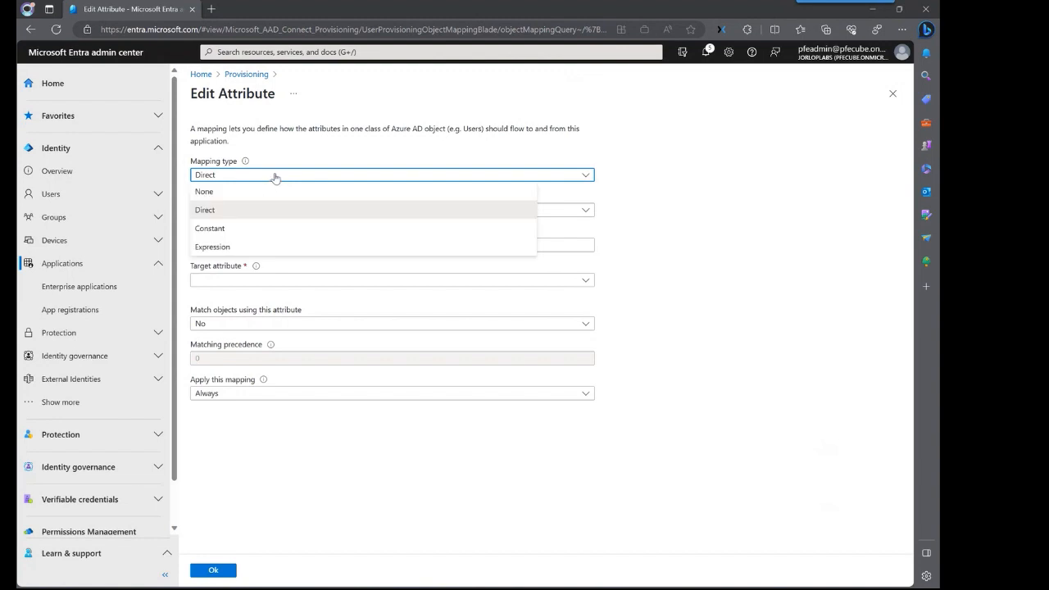
click(243, 249)
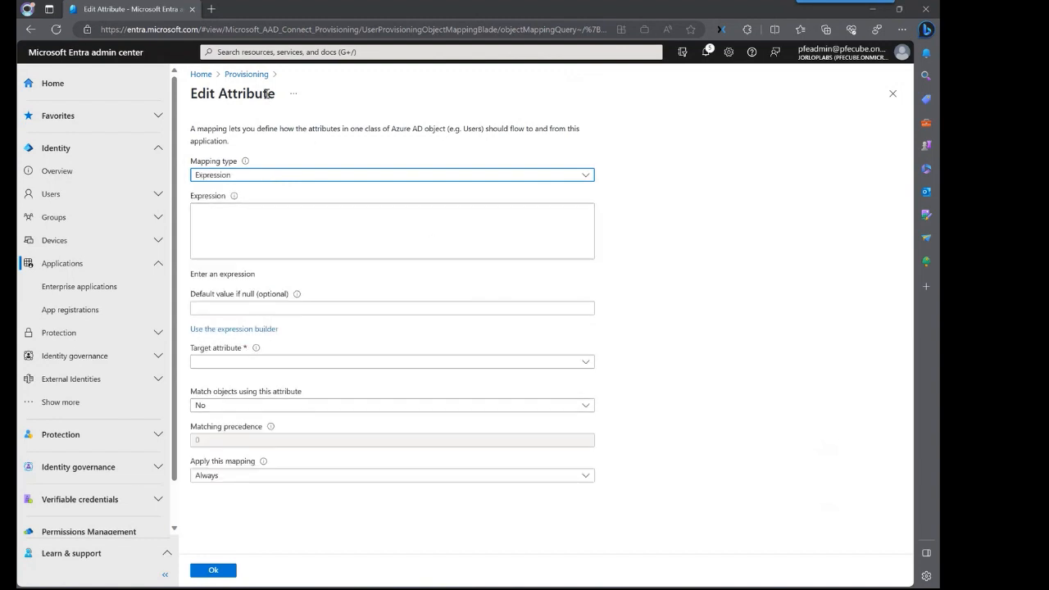
click(30, 30)
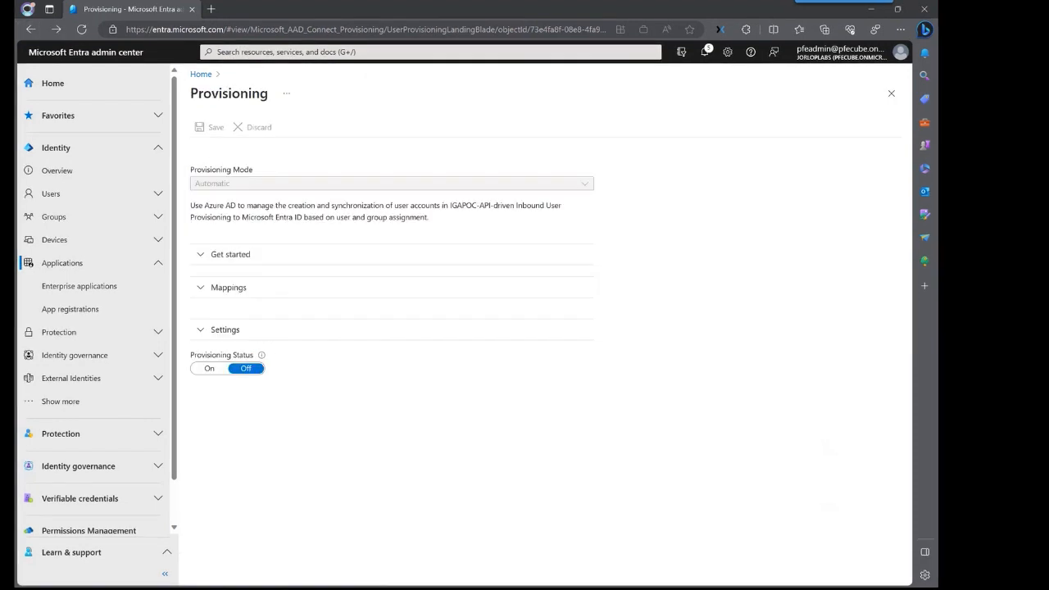
- Switch Provisioning Status to On, save, and go back to the provisioning overview
click(202, 328)
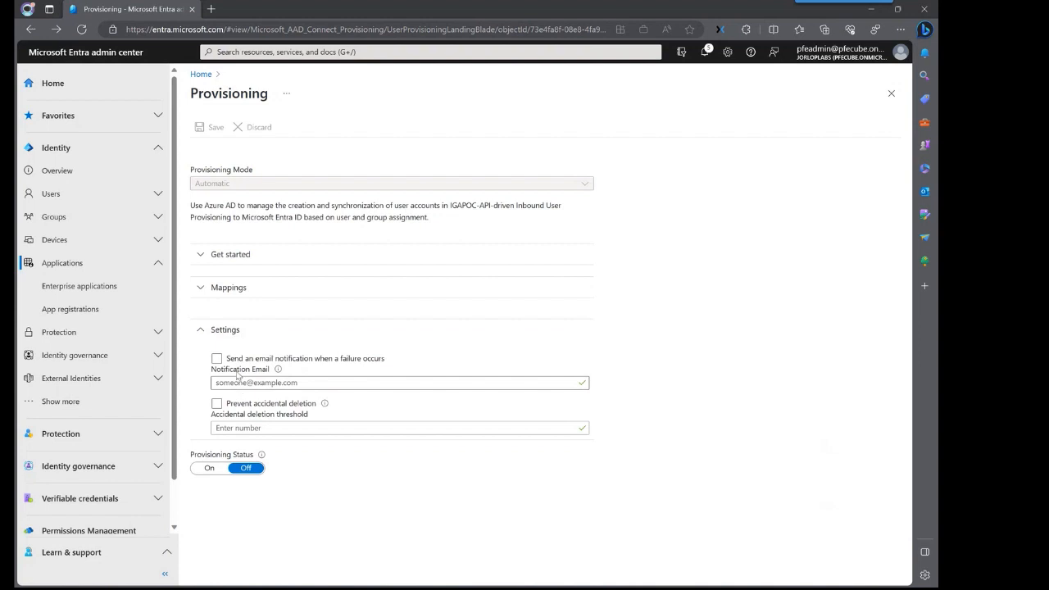
click(209, 468)
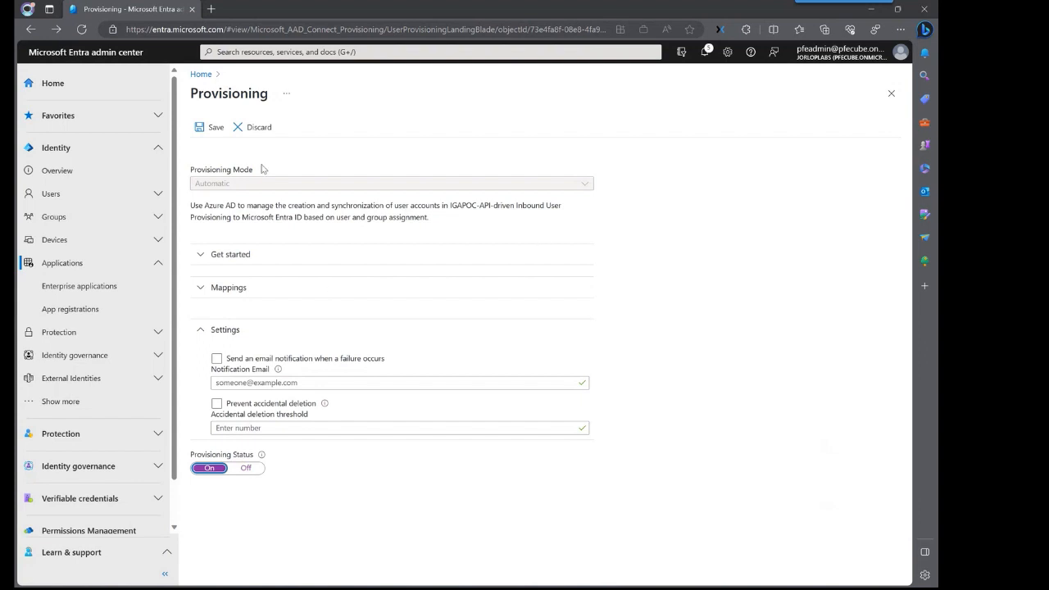
click(197, 131)
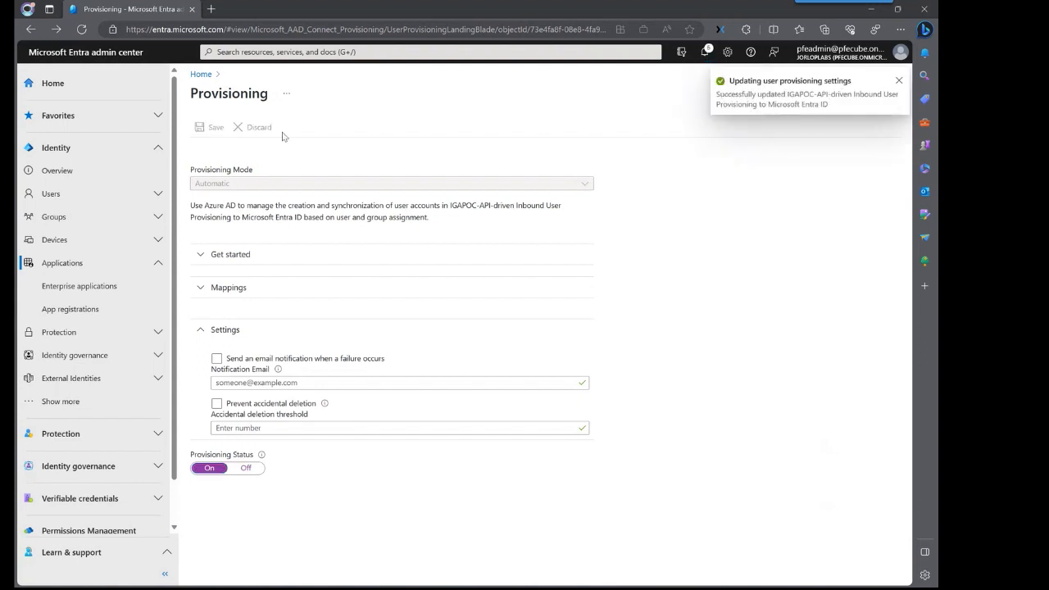
click(27, 29)
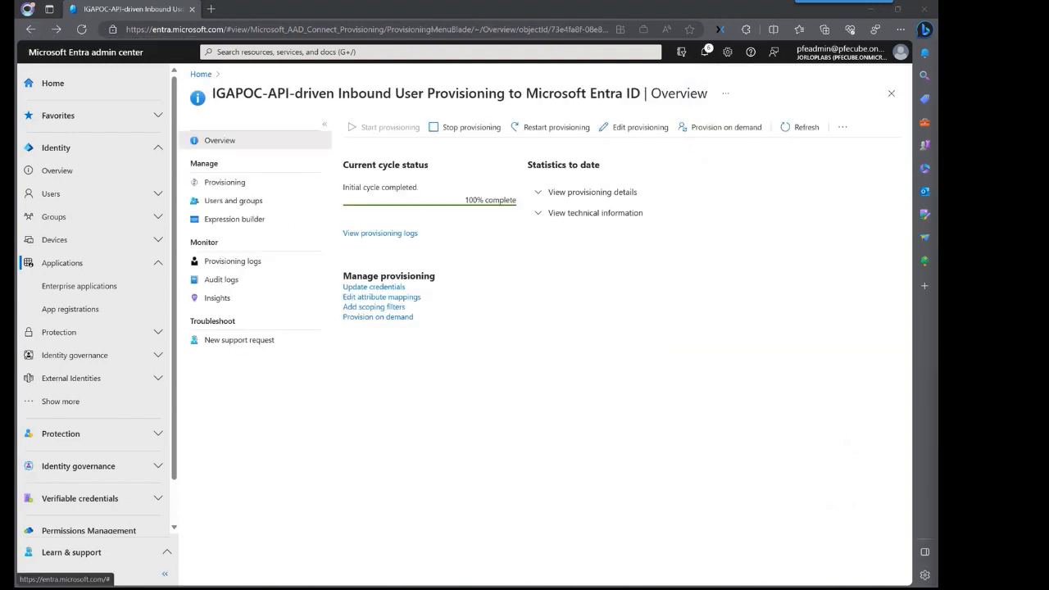
- Reveal the technical information and copy the bulkUpload Provisioning API Endpoint URL
click(539, 213)
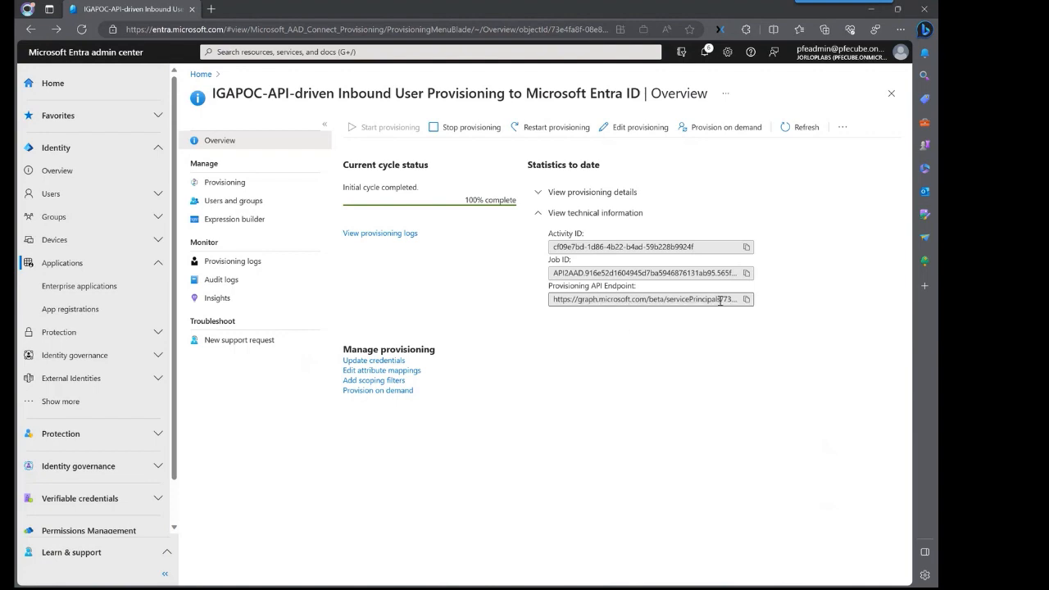
scroll(720, 301, up, 3)
scroll(730, 312, down, 3)
click(833, 443)
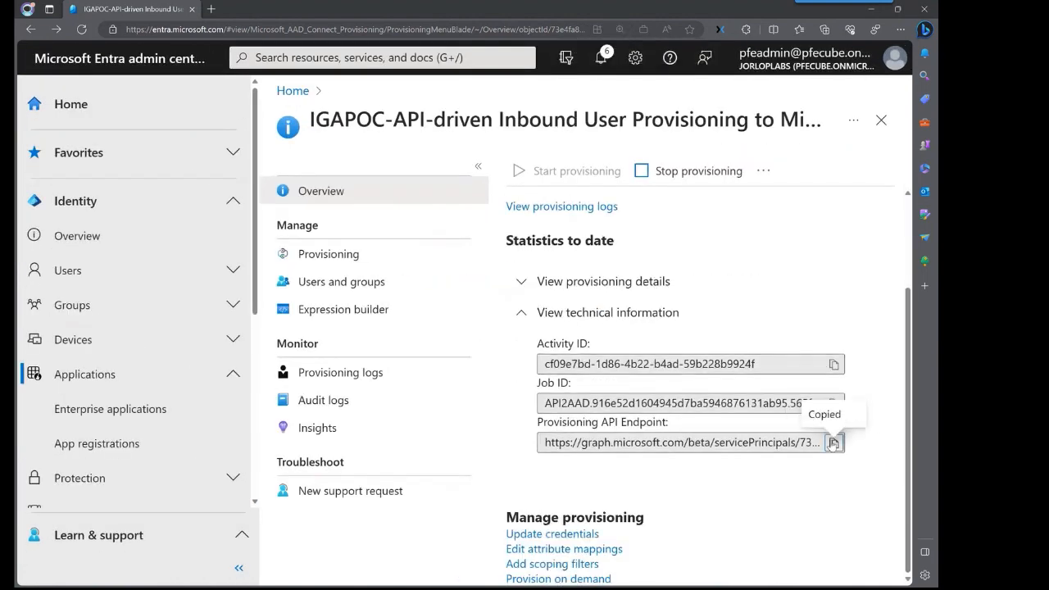
triple_click(768, 443)
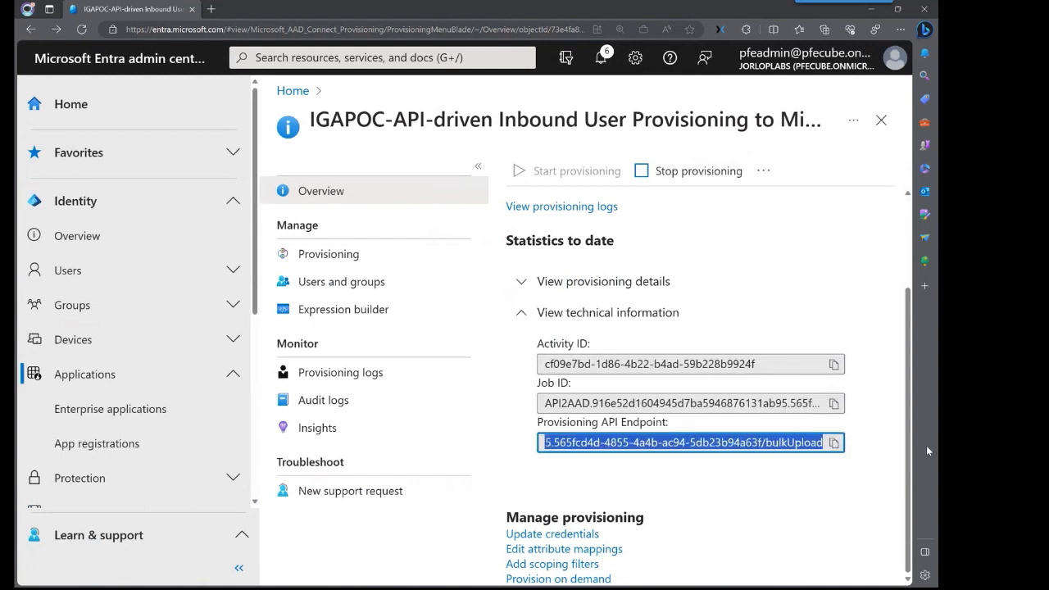
click(821, 443)
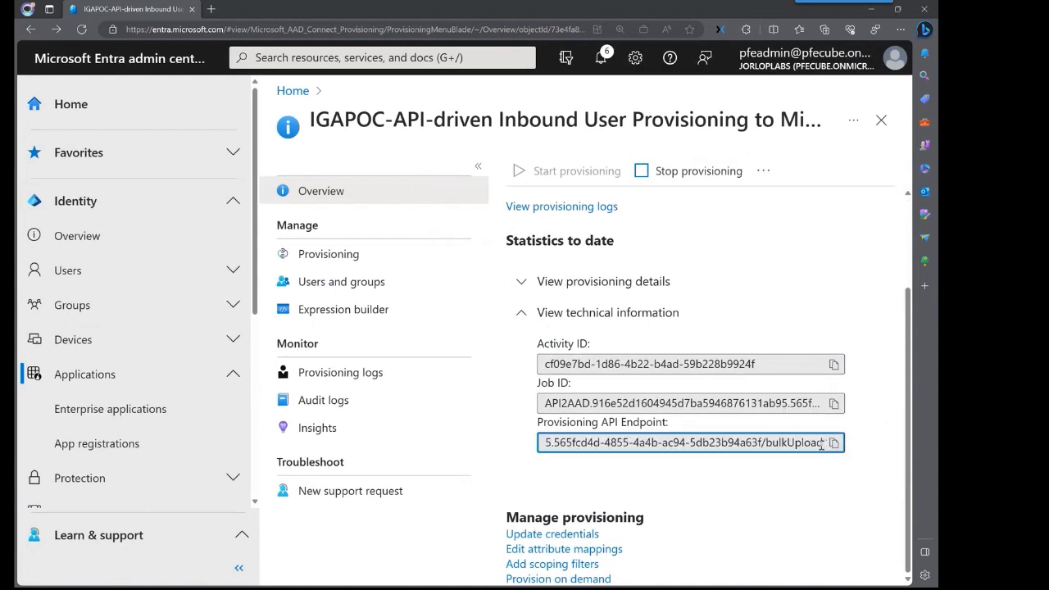
drag(821, 443, 533, 451)
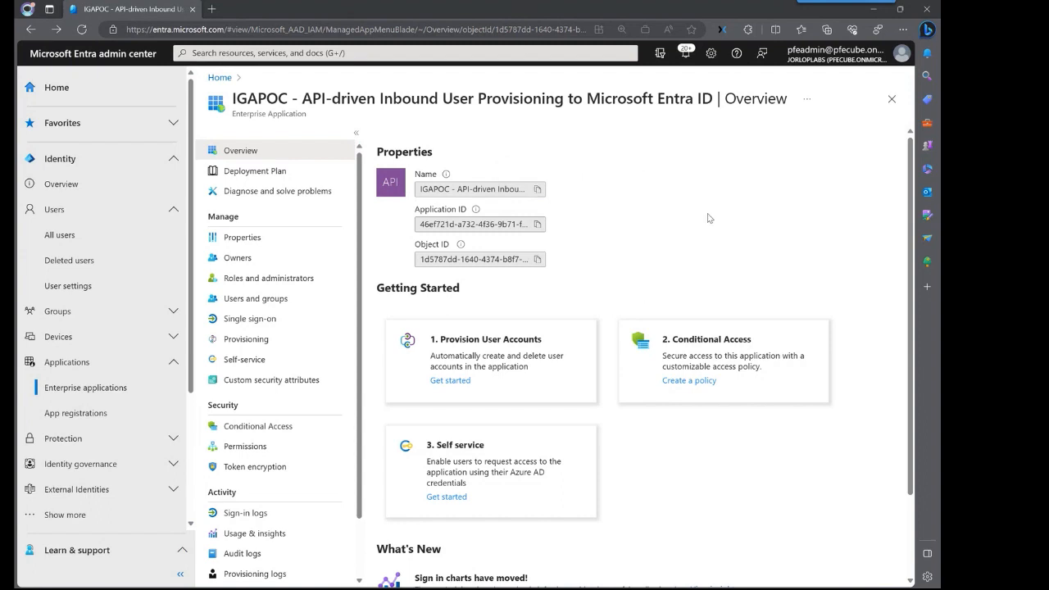
- Open Graph Explorer at aka.ms/ge in a new browser tab
click(213, 10)
click(233, 29)
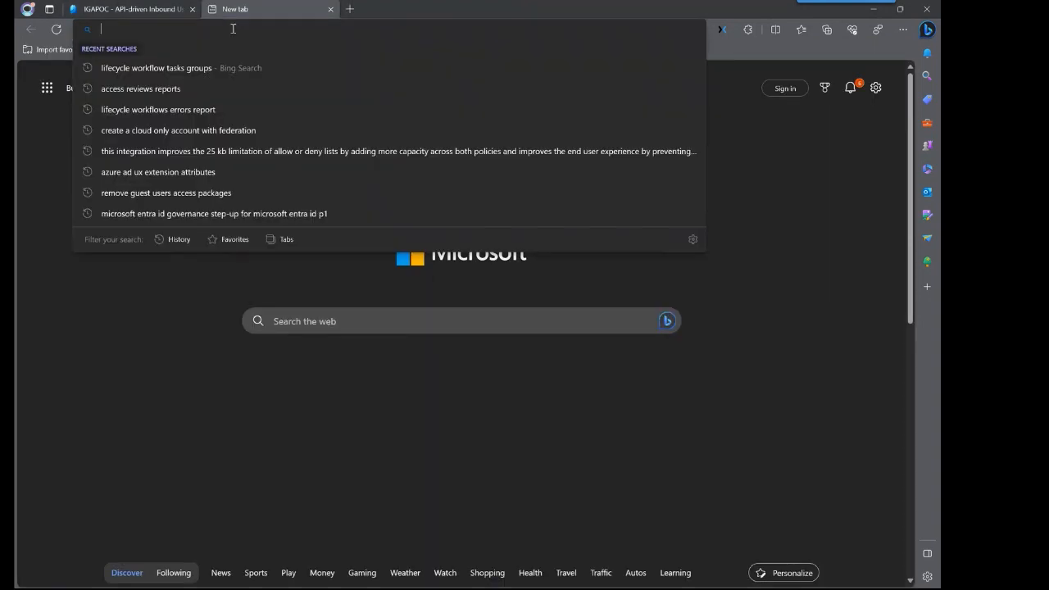
text(aka.ms/ge)
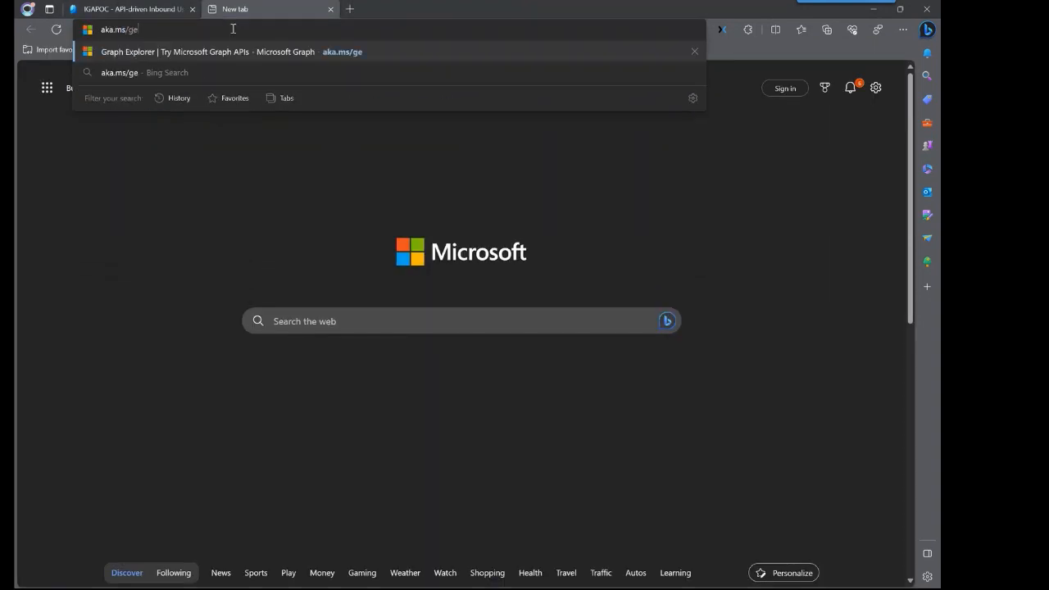
key(Return)
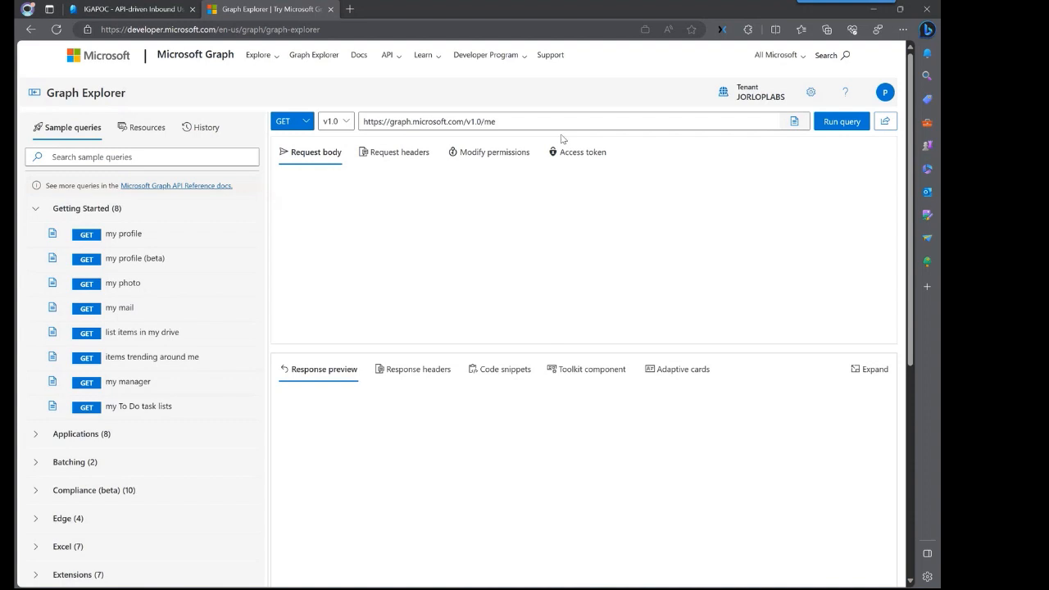
- Check the signed-in admin account, then return to the IGAPOC app tab
click(885, 94)
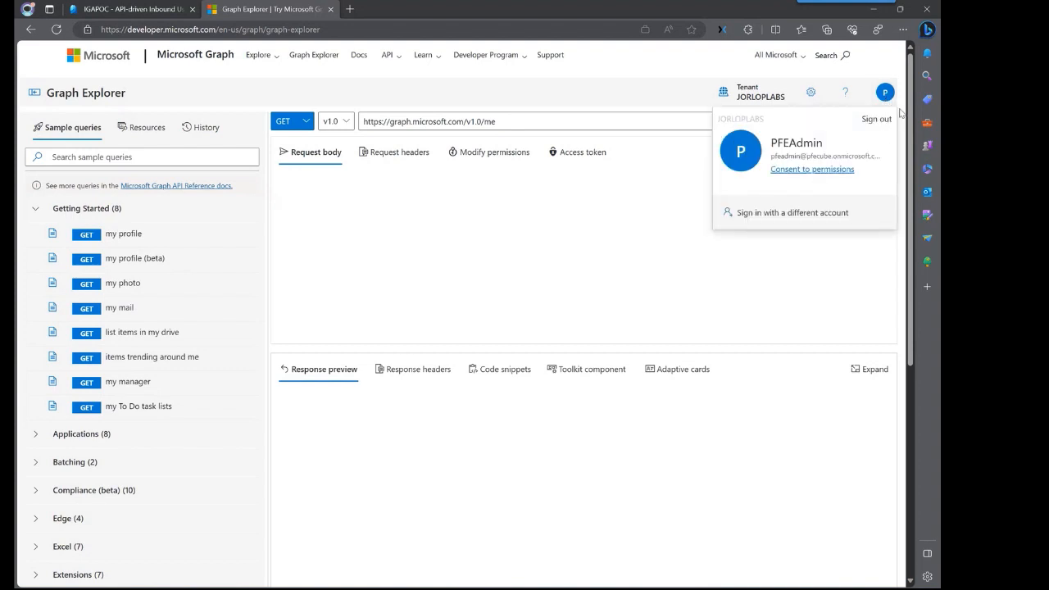
click(885, 95)
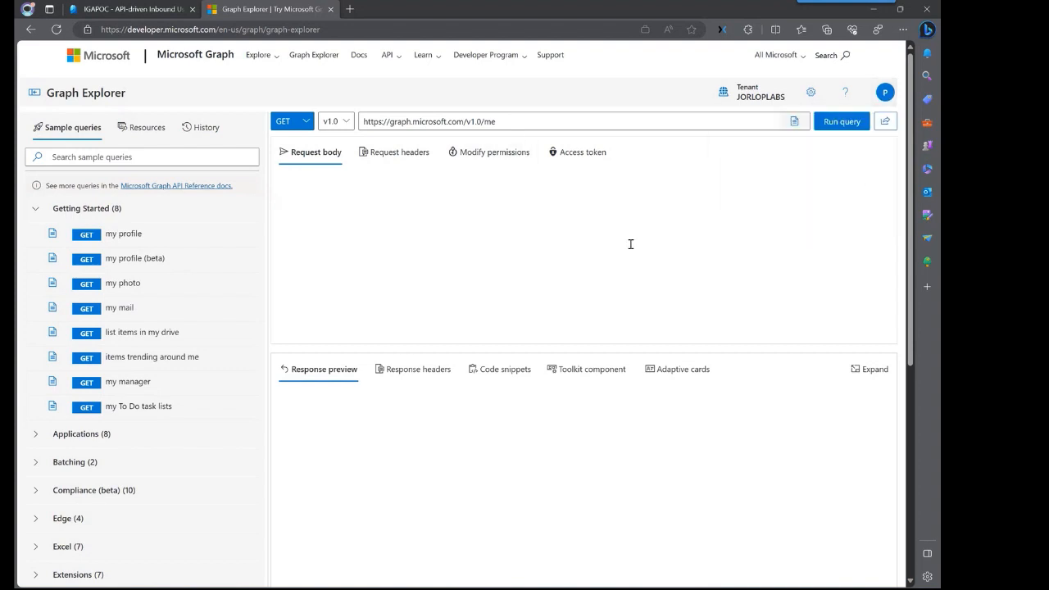
click(119, 10)
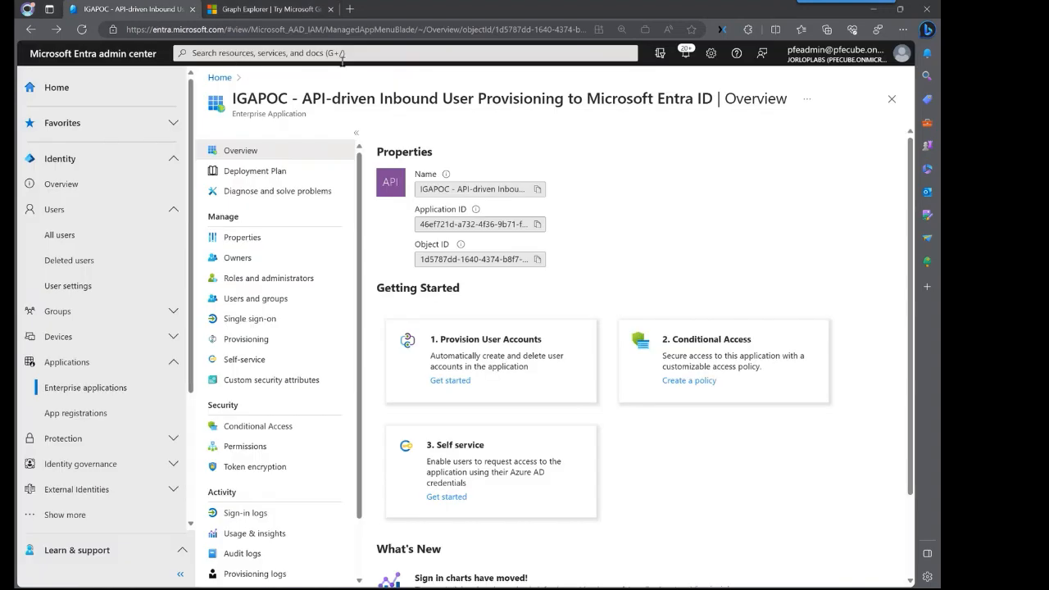
- Copy the Provisioning API Endpoint from the IGAPOC provisioning page and return to Graph Explorer
click(257, 344)
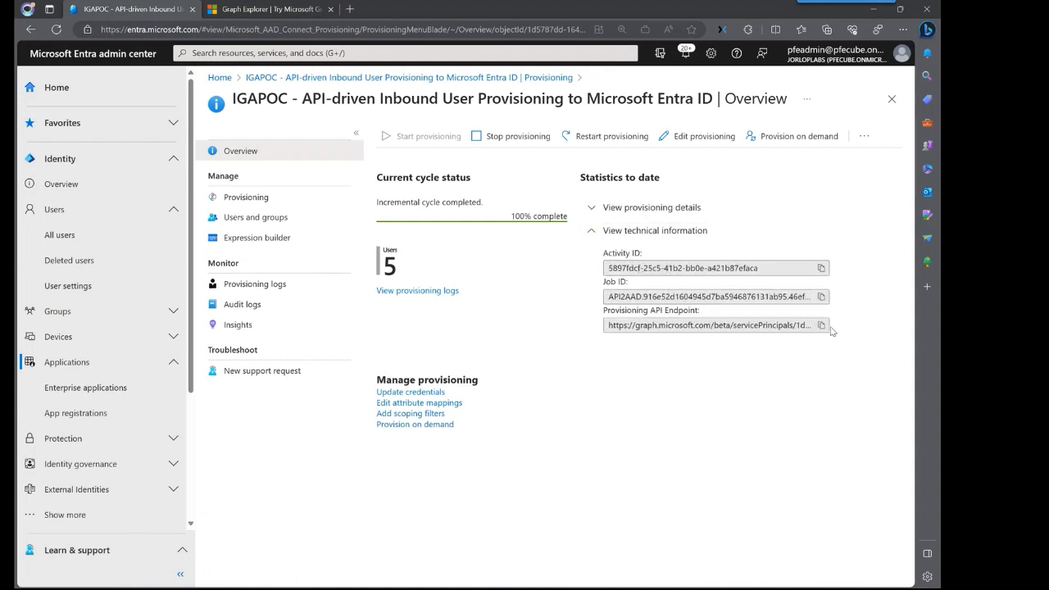
click(821, 325)
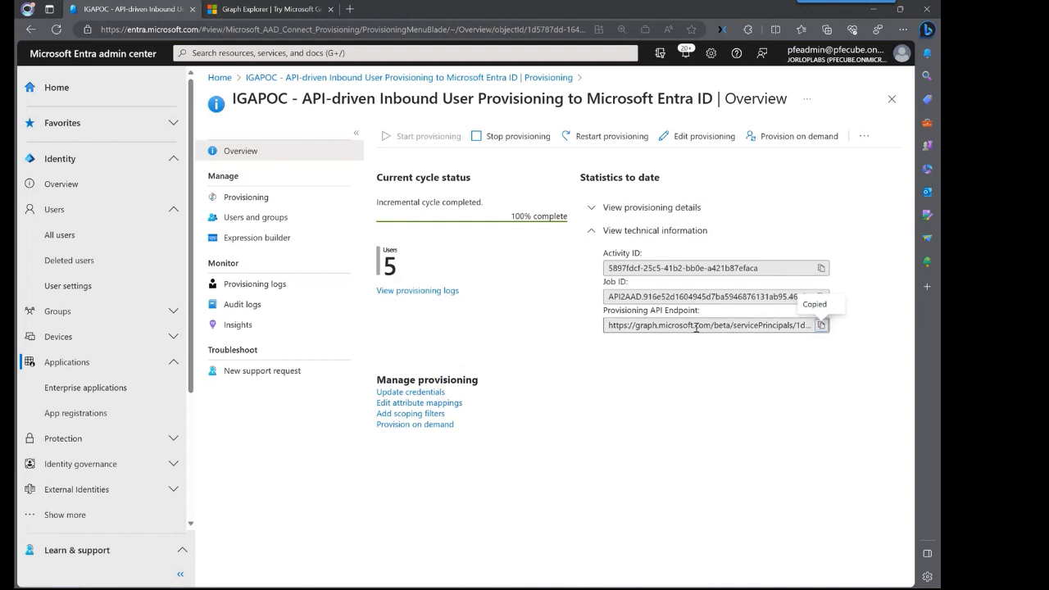
click(288, 9)
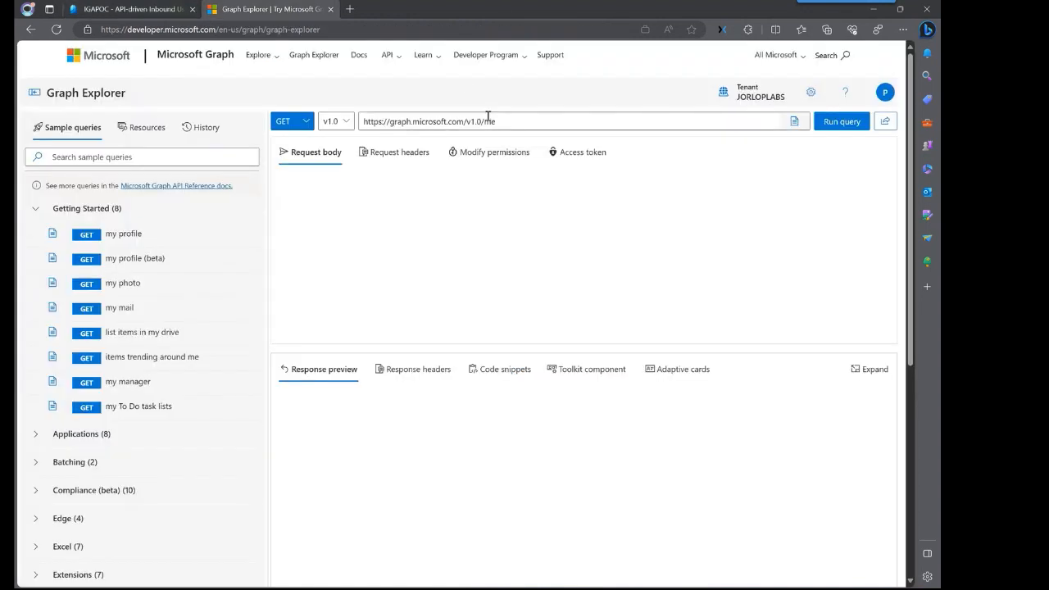
- Point the query at the bulkUpload endpoint and add header content-type: application/scim+json
drag(496, 122, 363, 121)
key(ctrl+v)
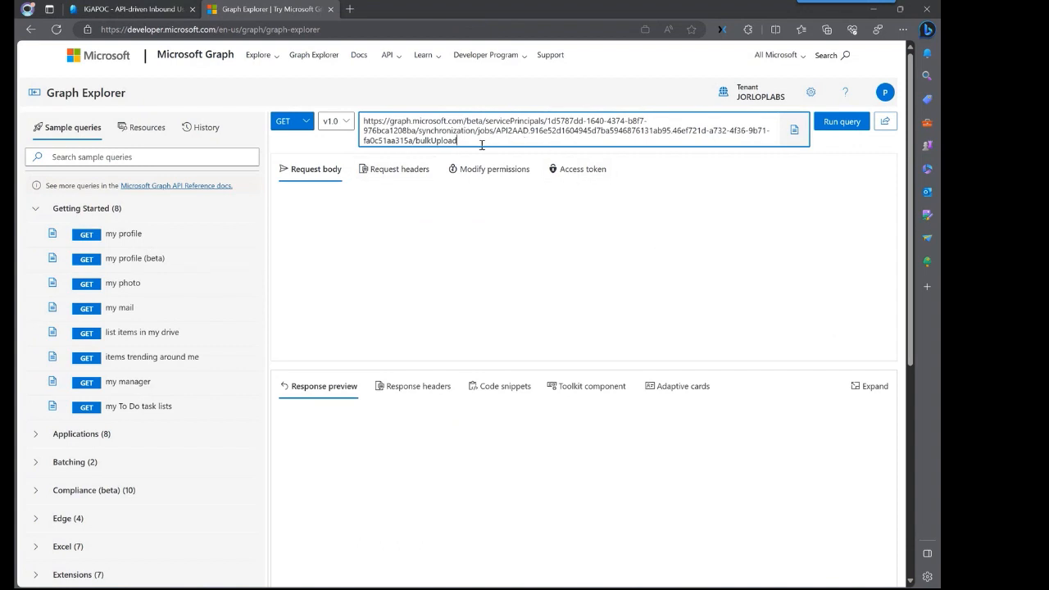
click(395, 170)
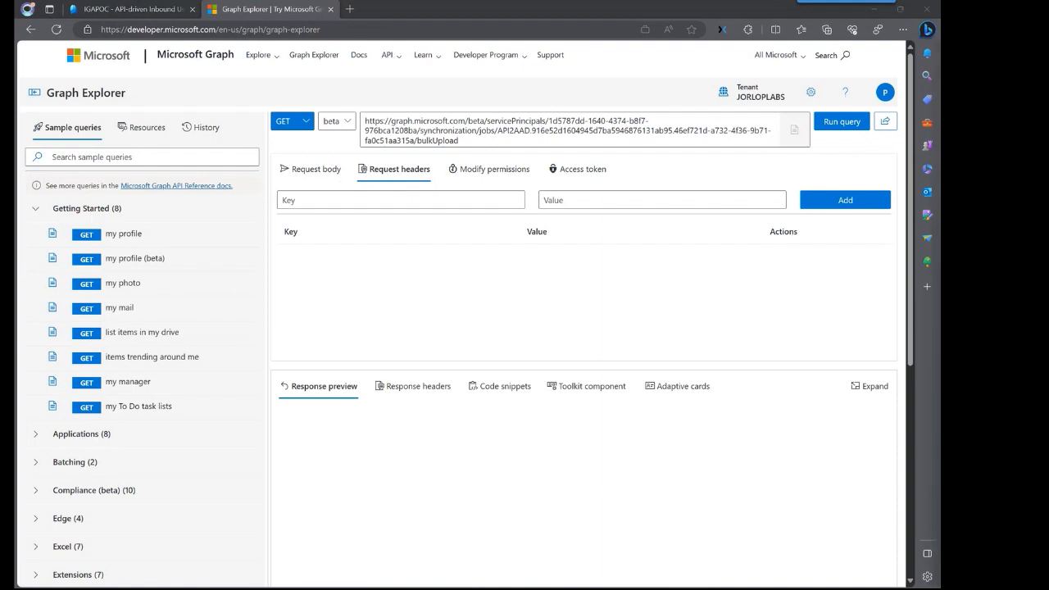
click(363, 199)
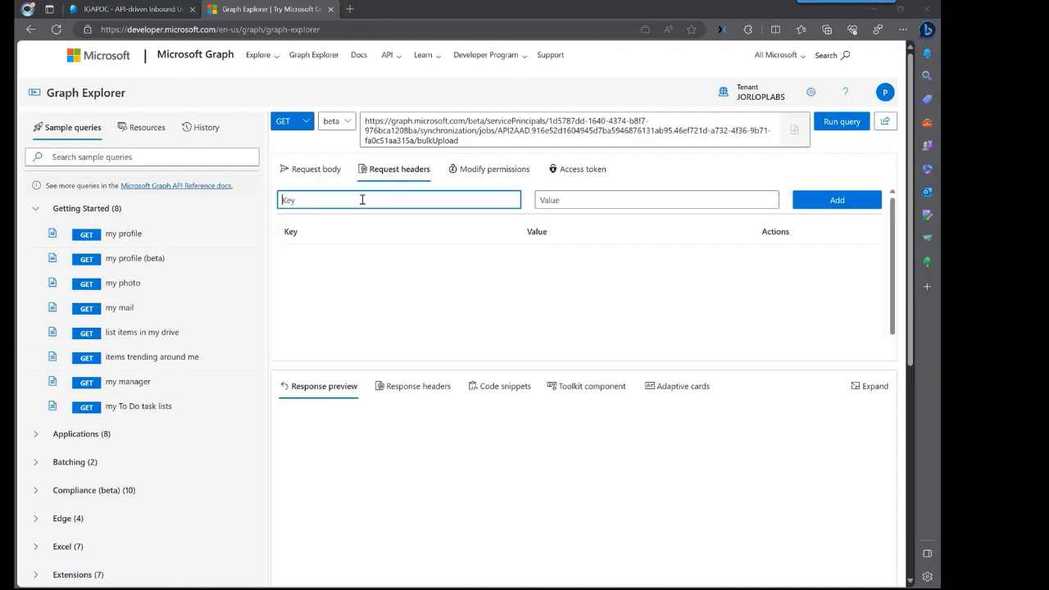
text(content)
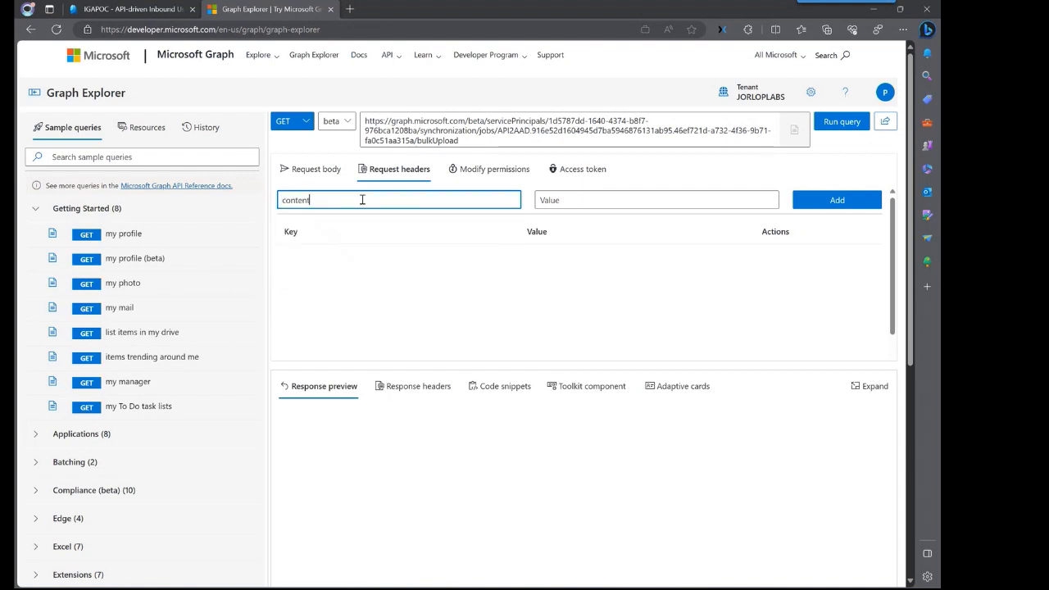
text(-type)
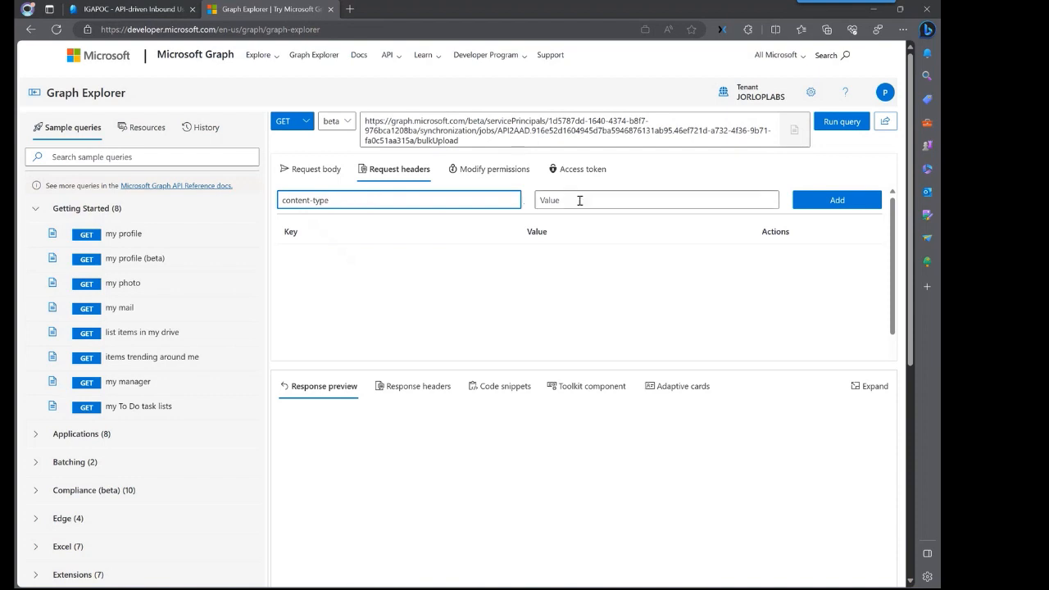
click(579, 200)
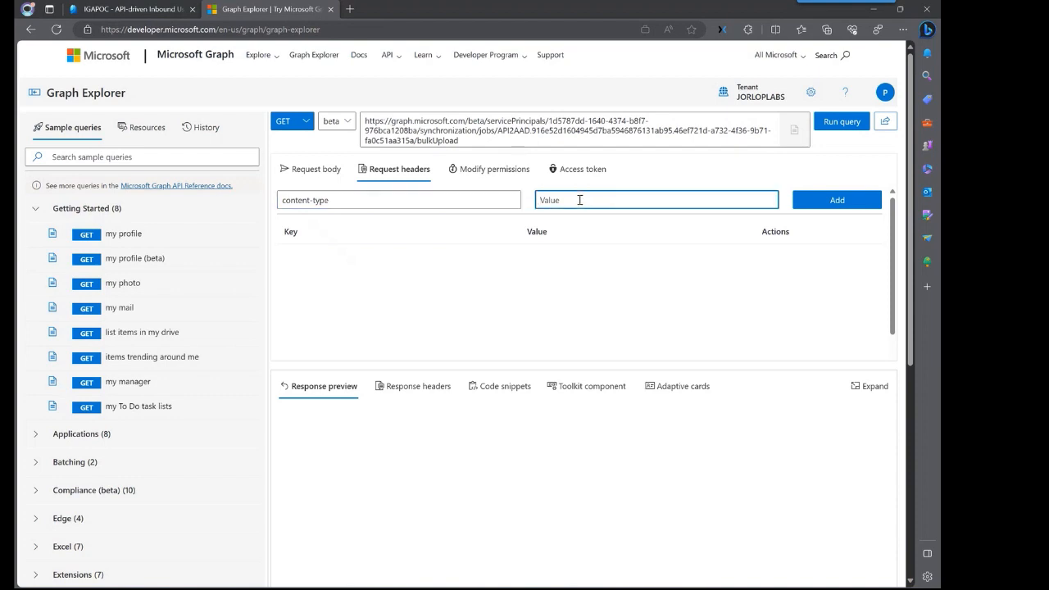
text(application/scim+json)
click(856, 203)
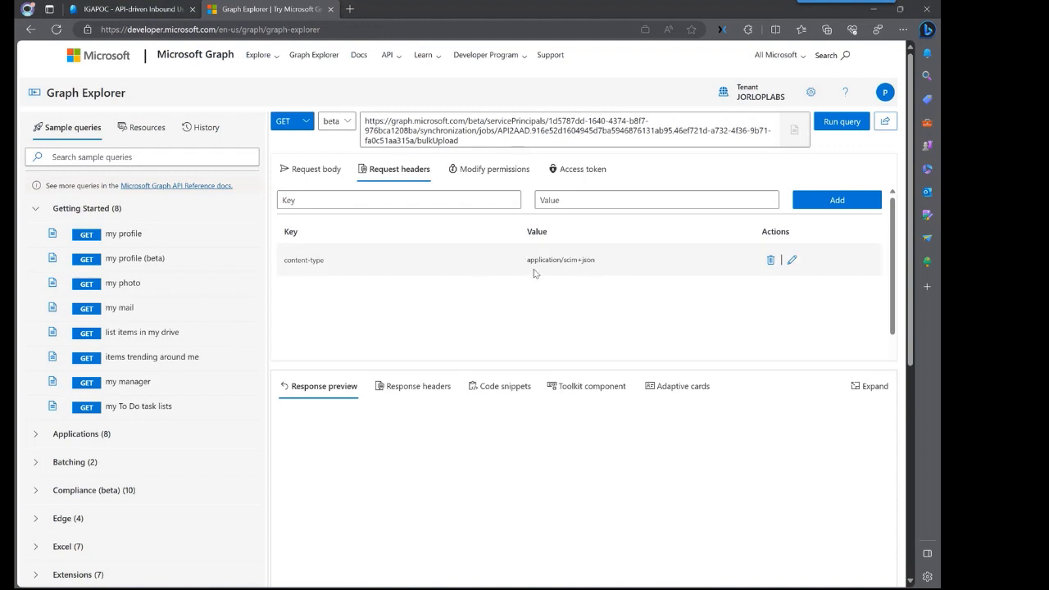
- Switch to the request body and bring VS Code full-screen with bulkcreateusers.json
click(316, 170)
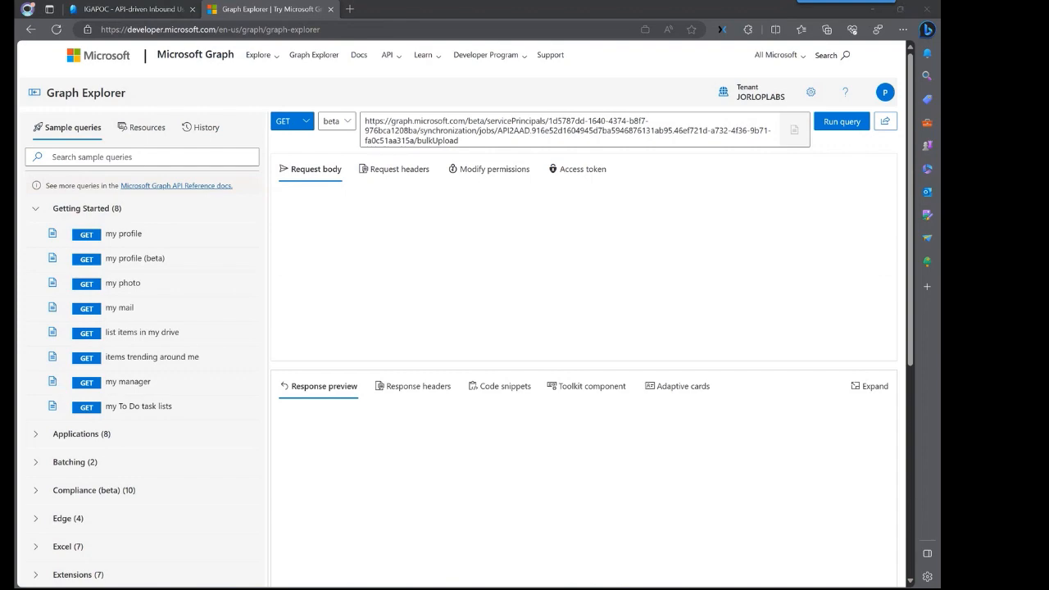
drag(940, 175, 633, 133)
click(803, 121)
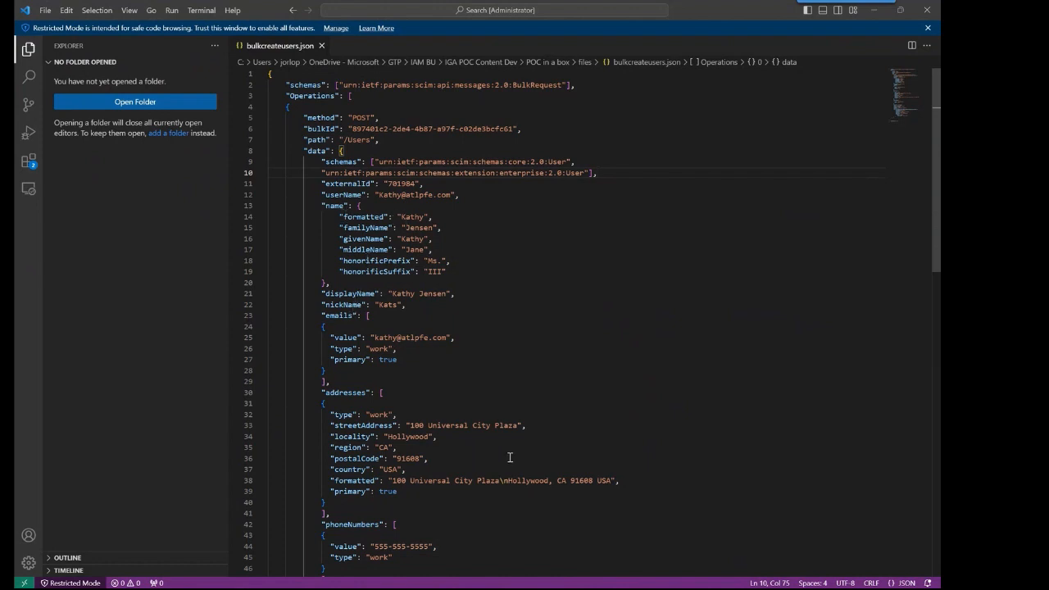
- Copy the entire bulkcreateusers.json content and minimize VS Code
scroll(525, 453, down, 4)
scroll(404, 304, down, 4)
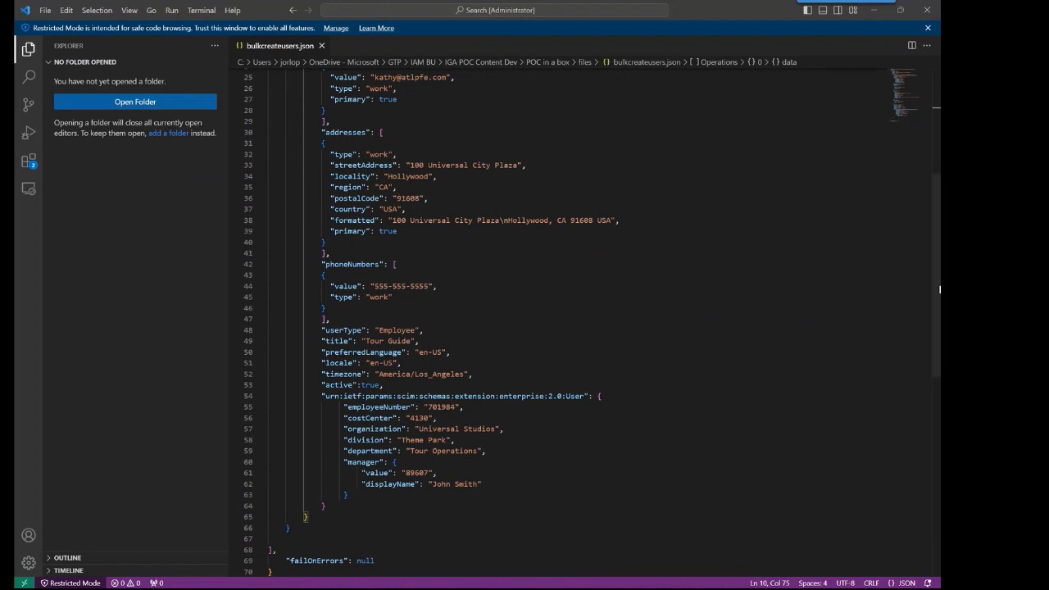
scroll(937, 307, up, 1)
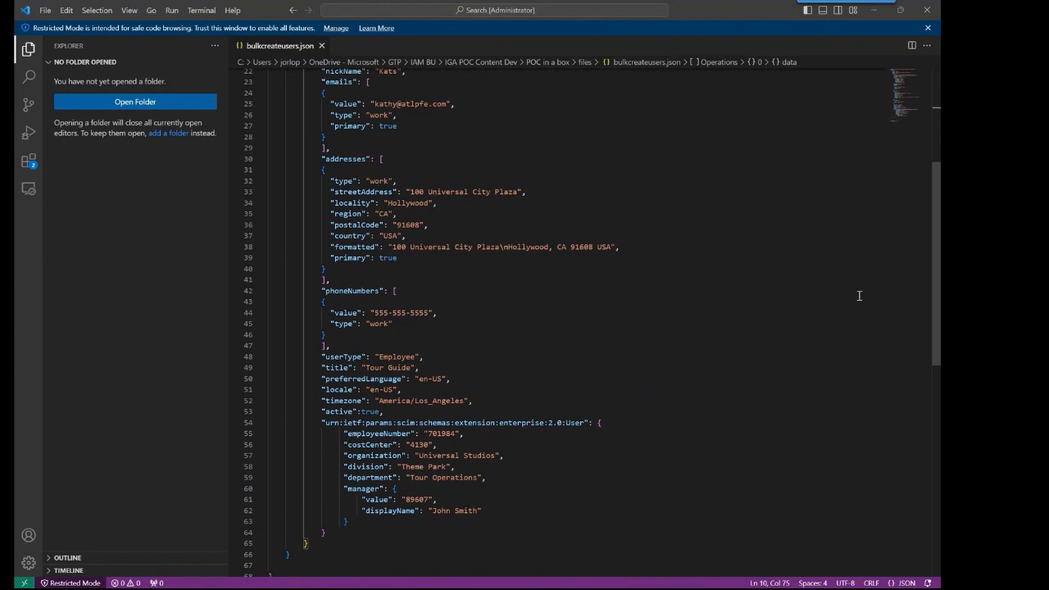
drag(933, 257, 934, 154)
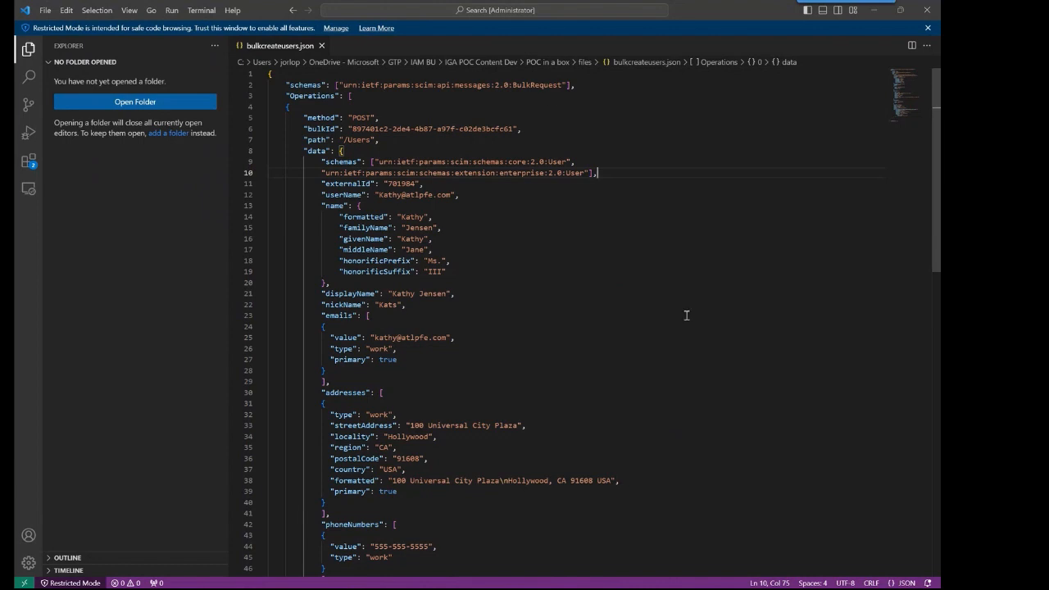
key(ctrl+a)
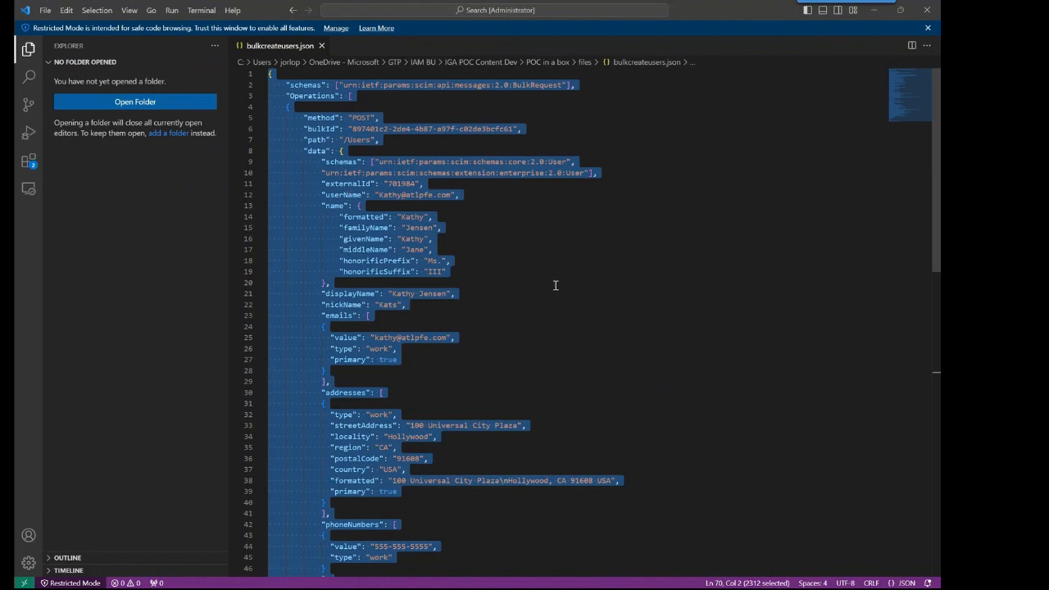
click(877, 11)
- Paste the bulk-create user JSON into the request body
click(392, 235)
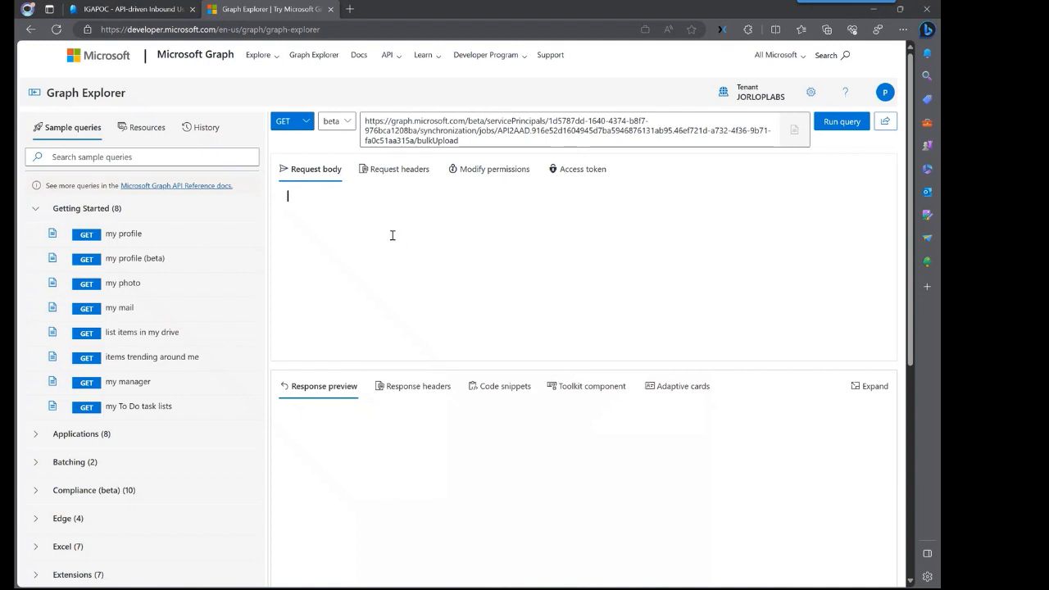
key(ctrl+v)
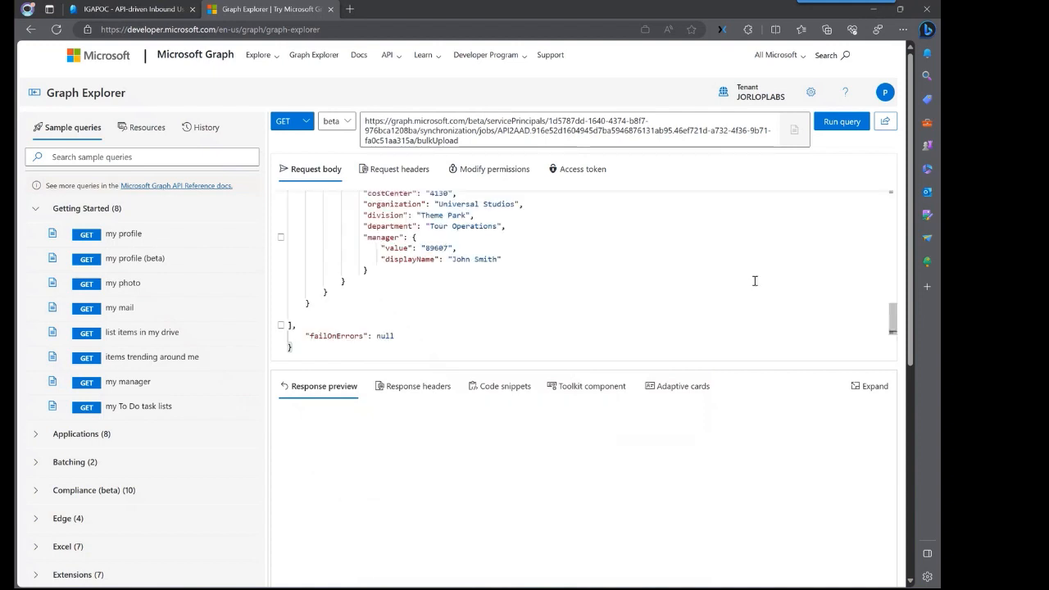
drag(896, 325, 893, 212)
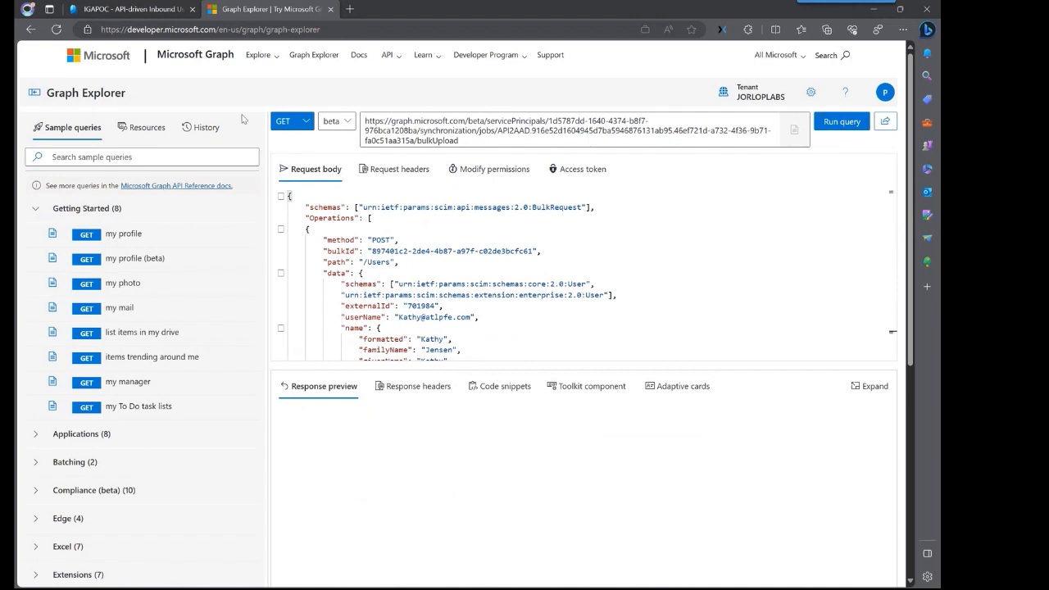
- Run the request as POST, getting 202 Accepted, and view the response headers
click(303, 127)
click(287, 162)
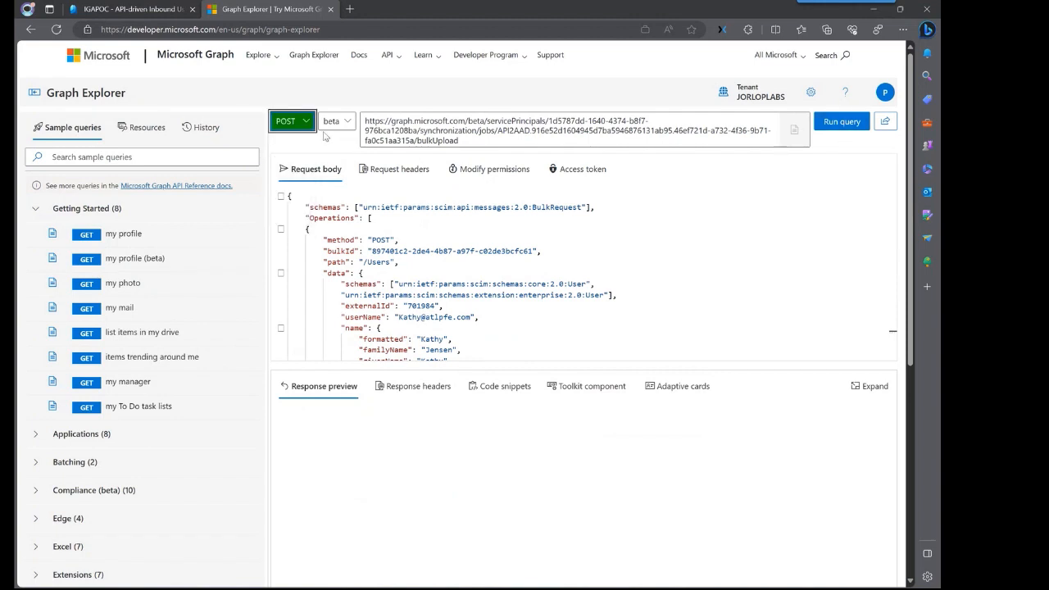
click(844, 126)
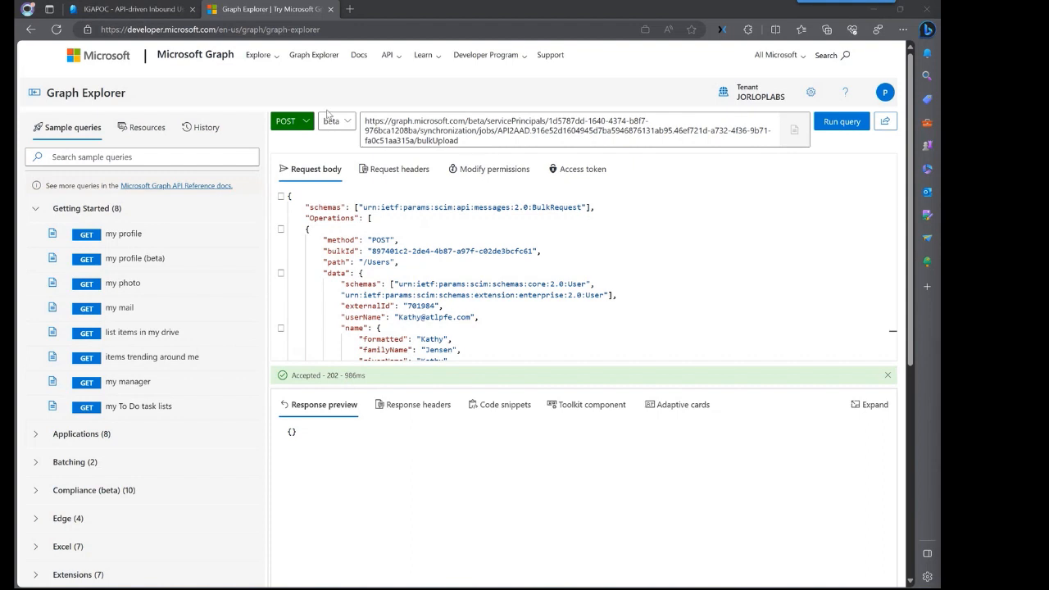
click(421, 407)
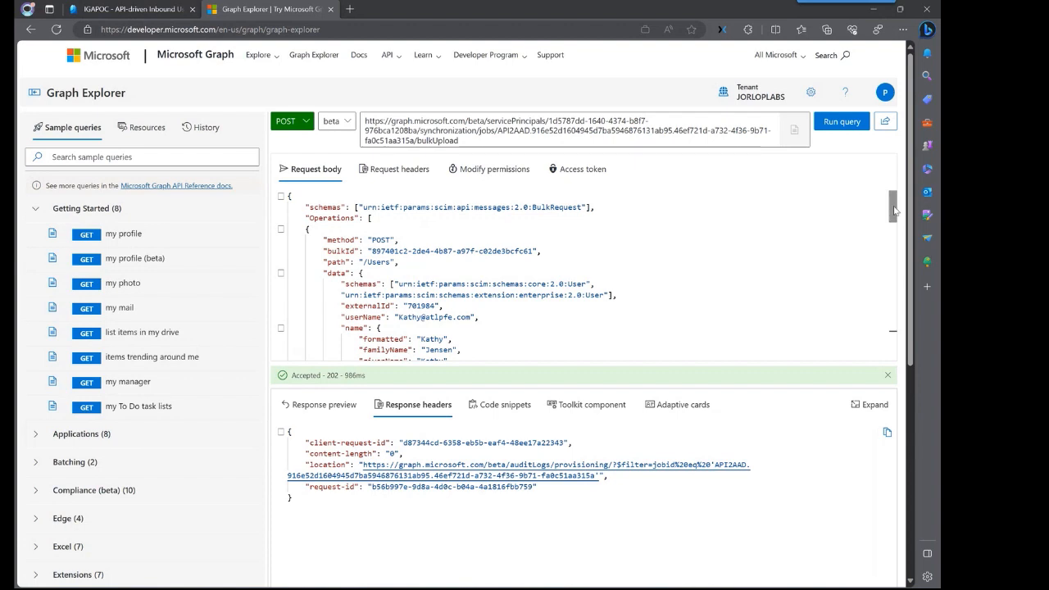
- Run a GET on the audit-log location URL and preview the Create log entry
mouse_move(892, 205)
mouse_down()
mouse_move(900, 336)
mouse_move(900, 199)
mouse_up()
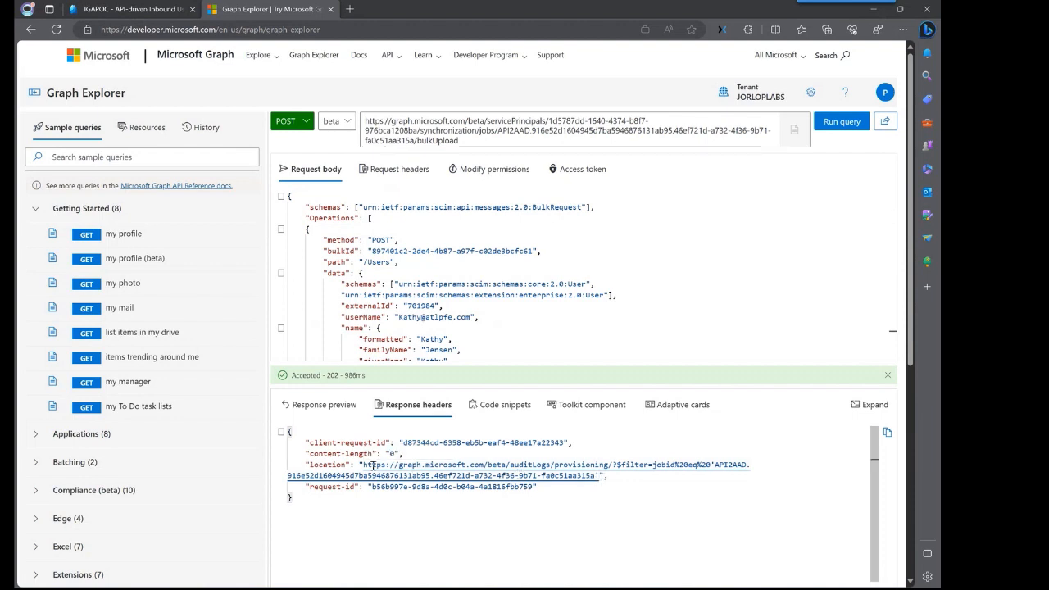
drag(362, 464, 601, 476)
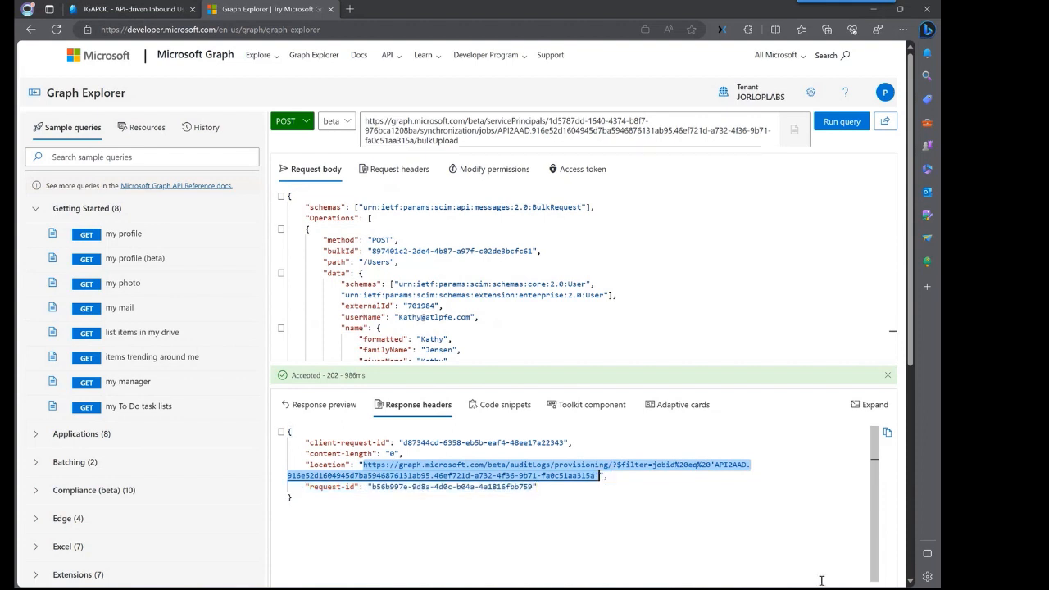
click(298, 120)
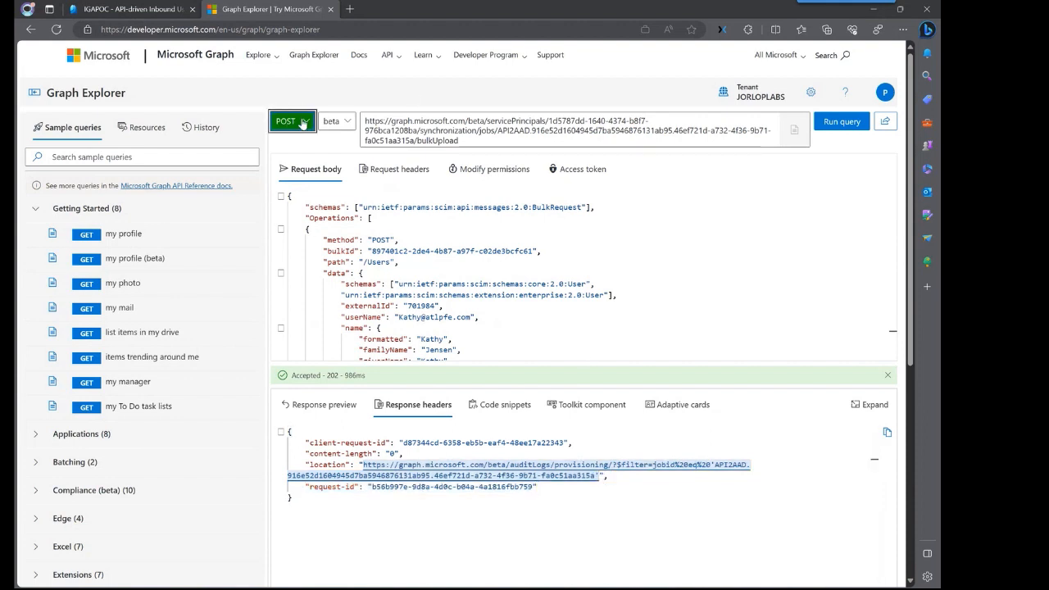
click(286, 140)
key(ctrl+a)
key(ctrl+v)
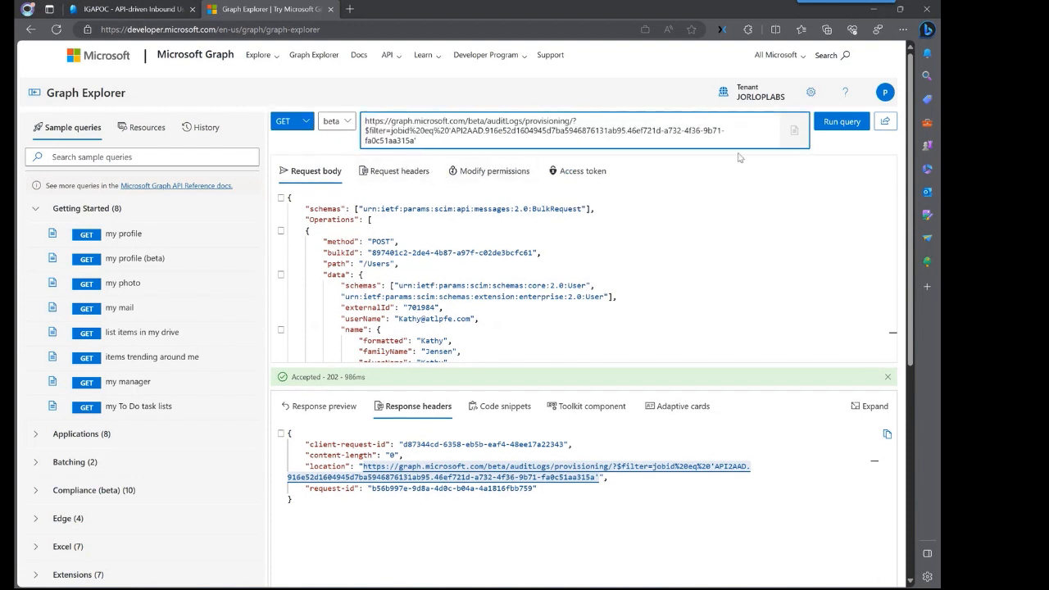
click(837, 125)
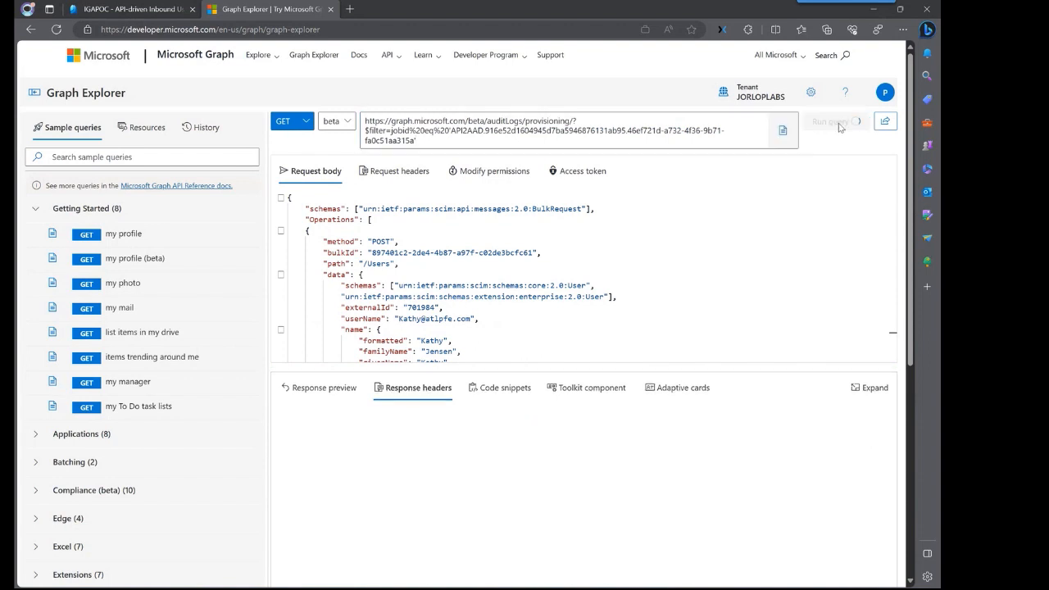
click(332, 391)
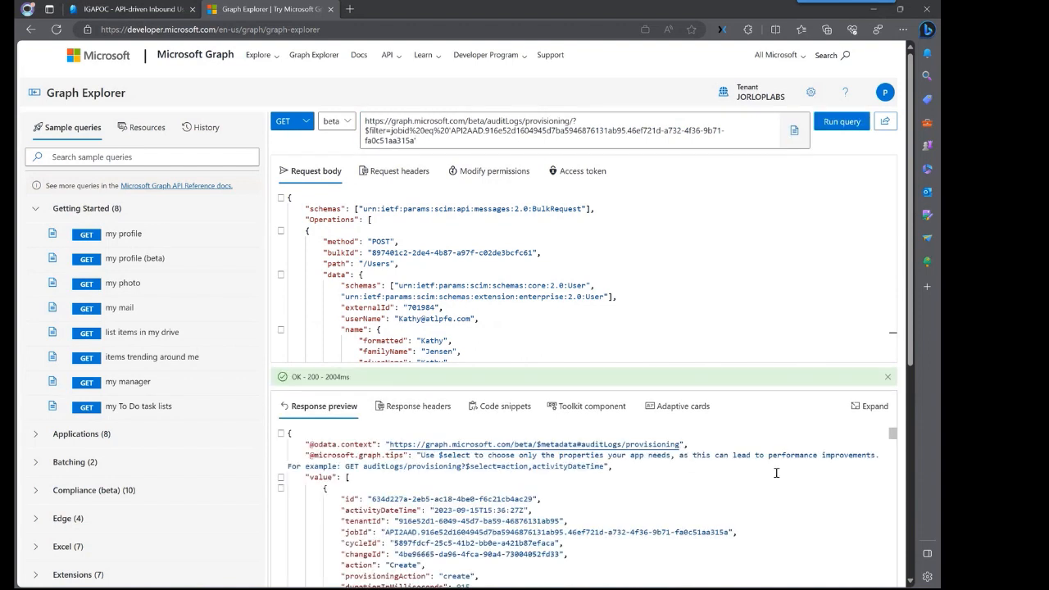
mouse_move(891, 437)
mouse_down()
mouse_move(900, 469)
mouse_move(895, 427)
mouse_up()
click(123, 10)
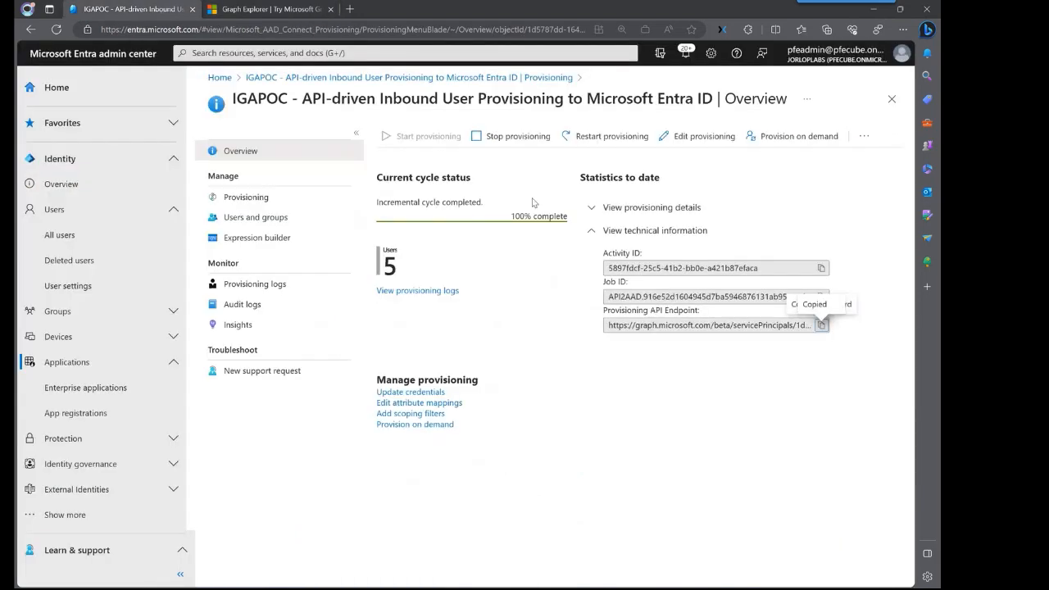
click(60, 235)
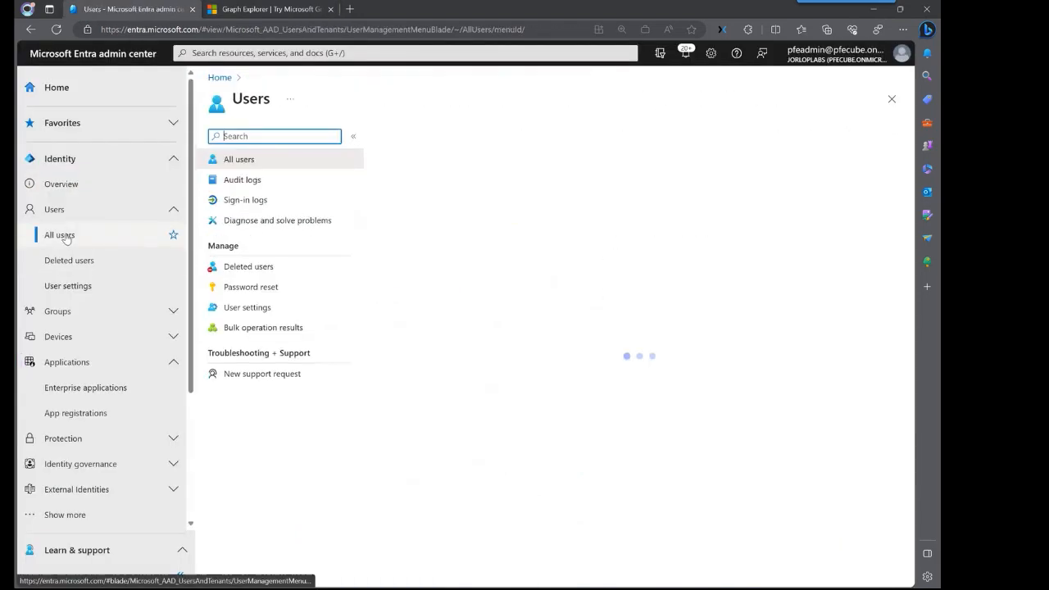
click(448, 181)
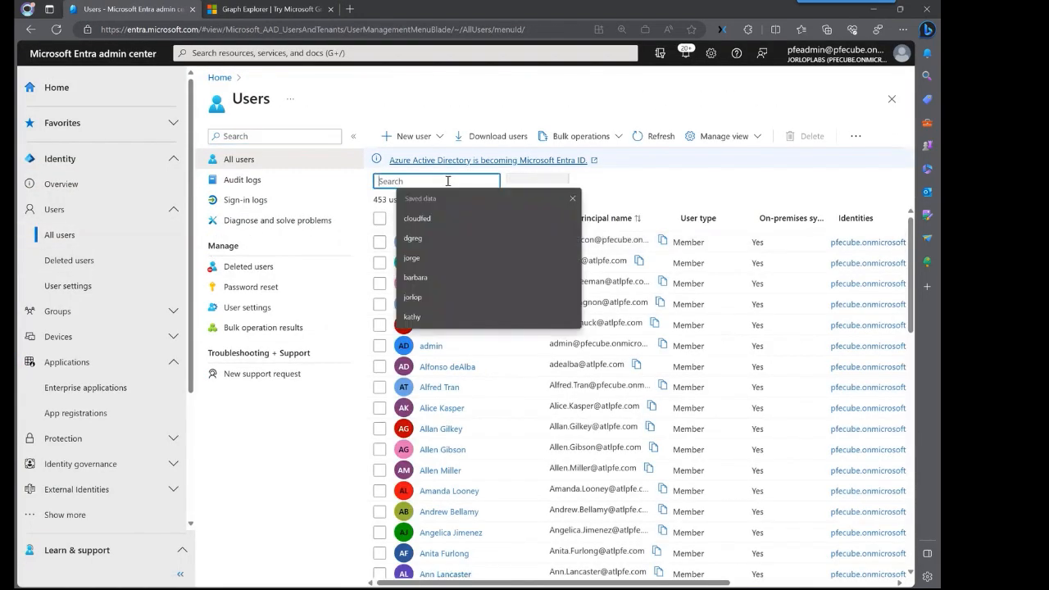
text(kathy)
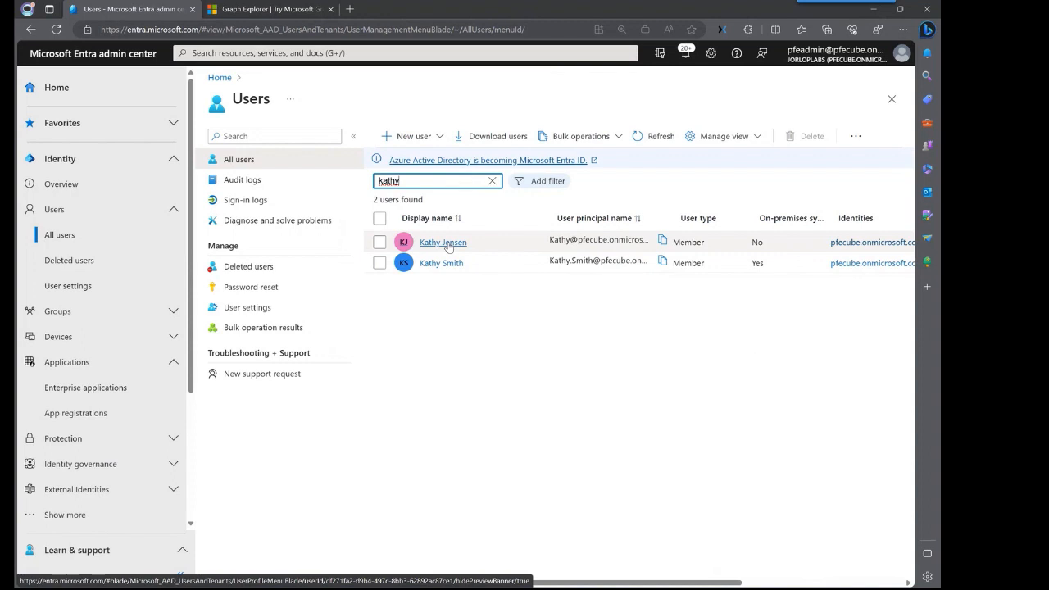
click(448, 244)
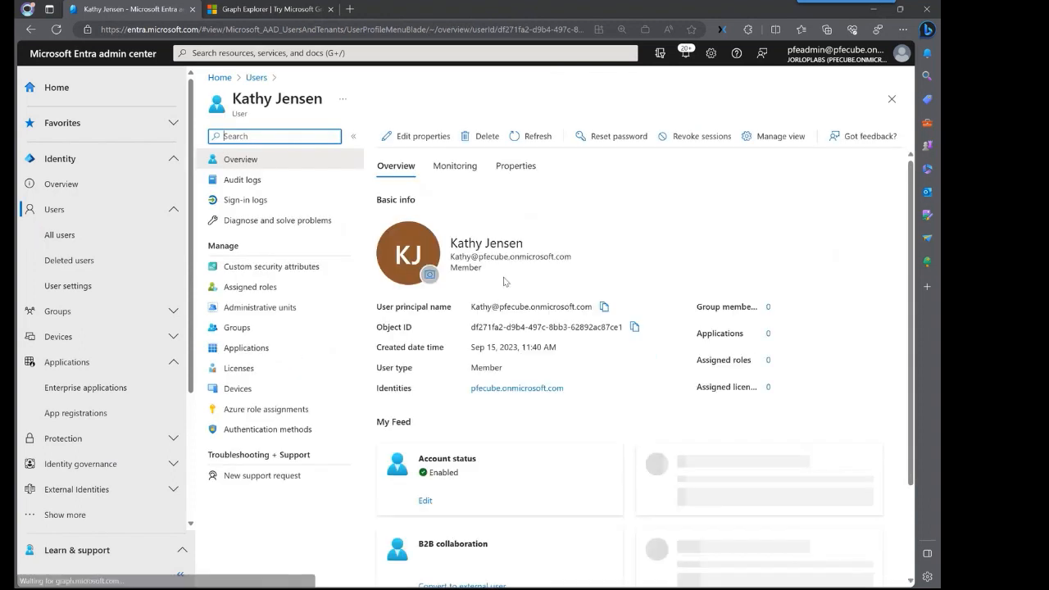
click(520, 166)
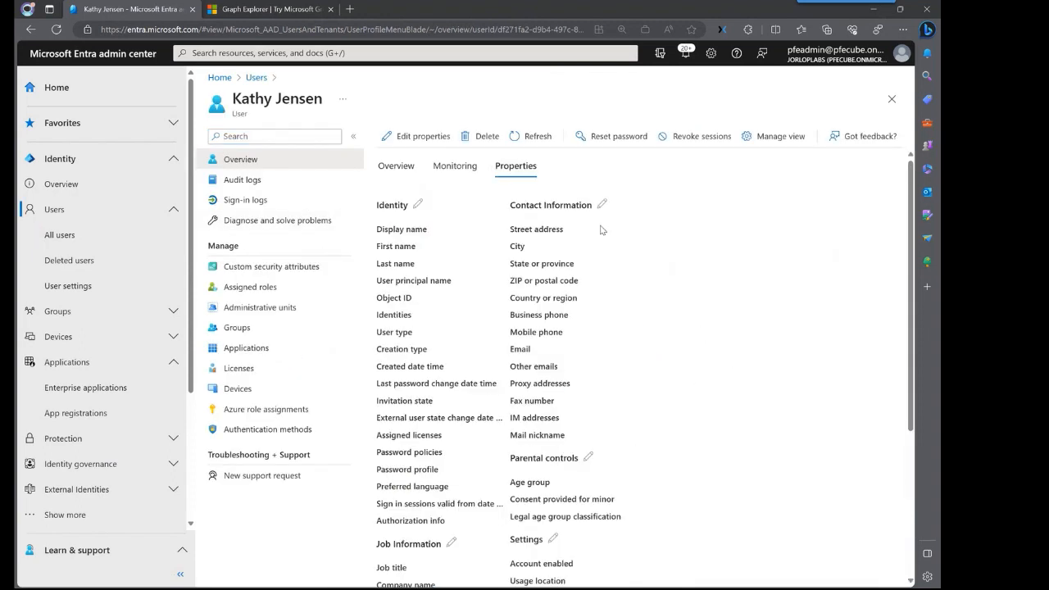
scroll(912, 218, down, 1)
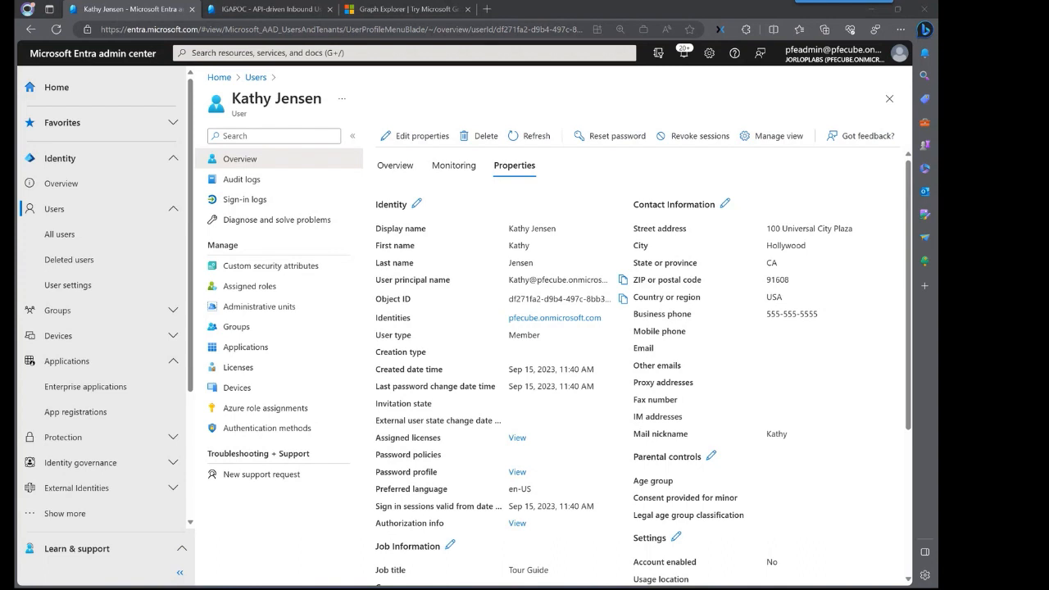
scroll(711, 278, down, 3)
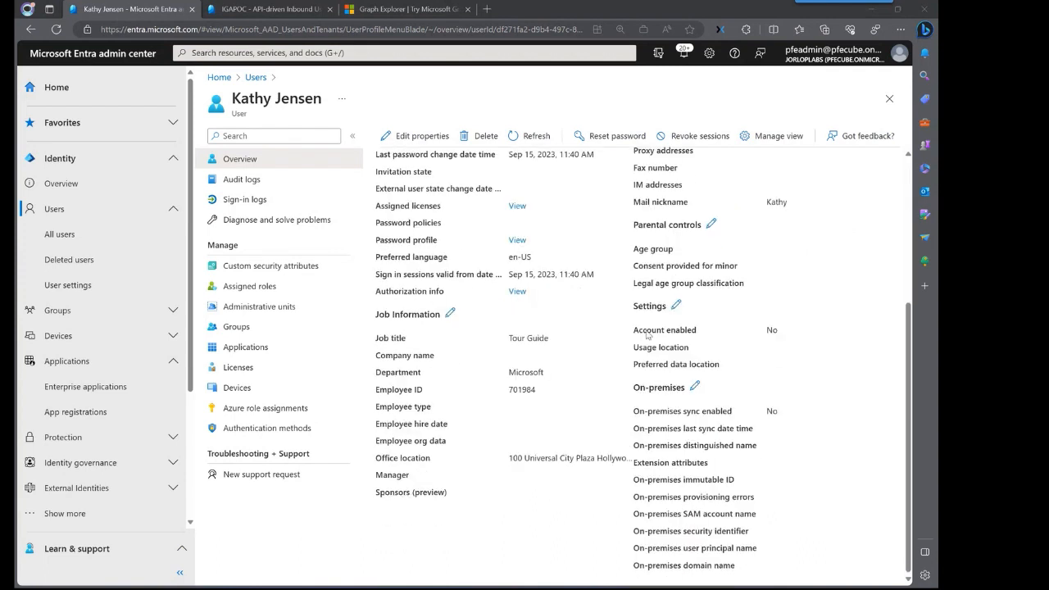
double_click(523, 388)
right_click(524, 390)
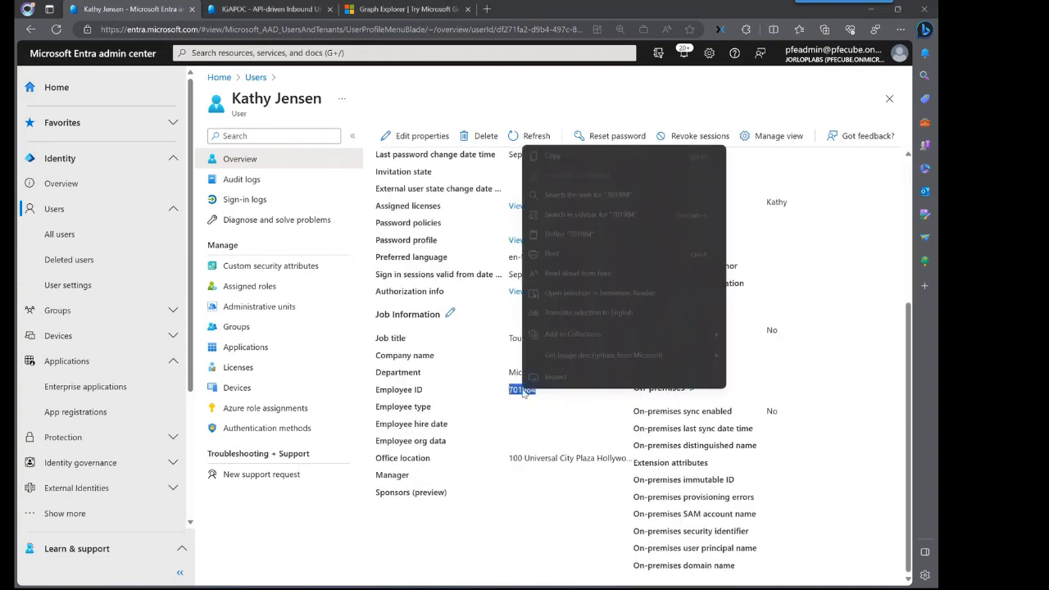
click(584, 162)
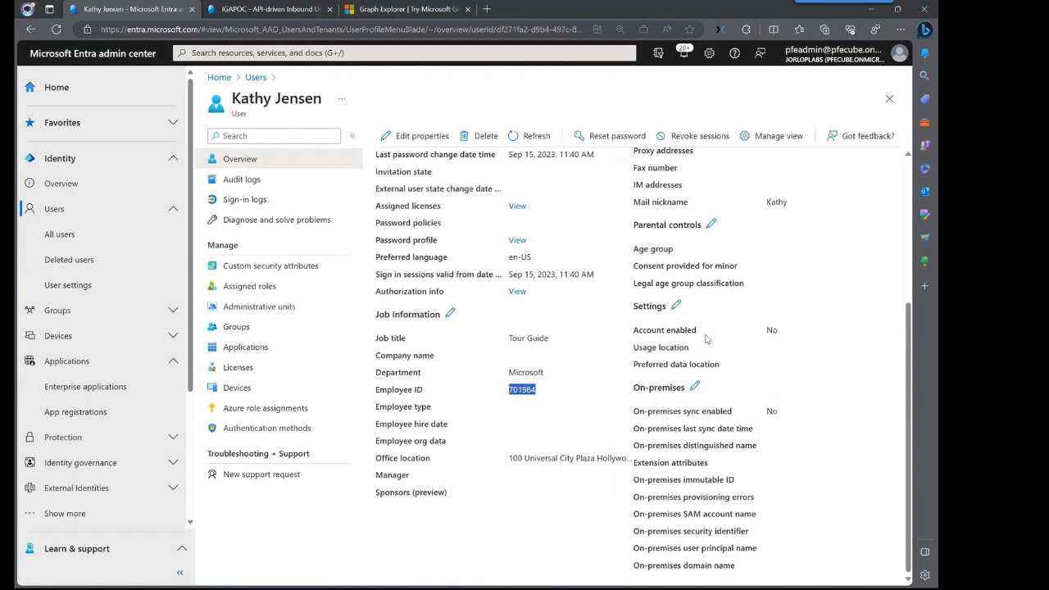
click(527, 136)
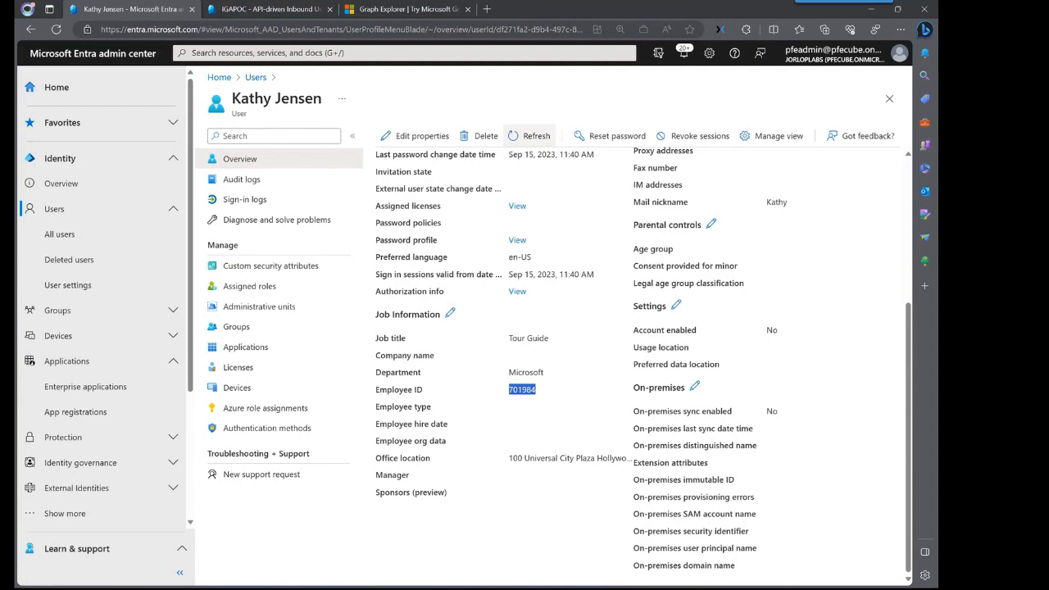
- Paste the employee ID as both bulkId and externalId in updateuser.json
drag(937, 123, 583, 73)
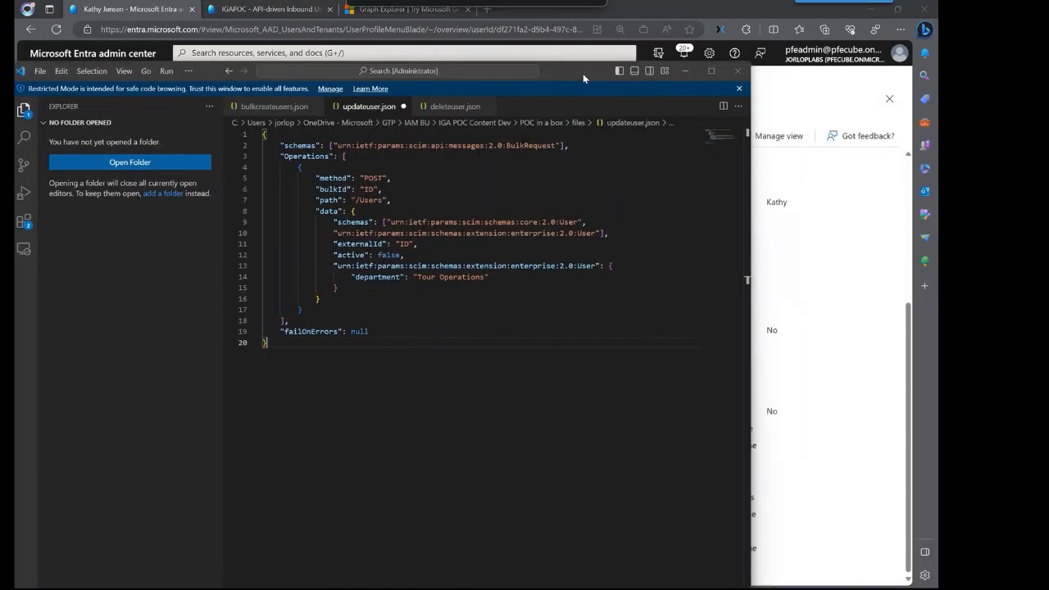
click(711, 70)
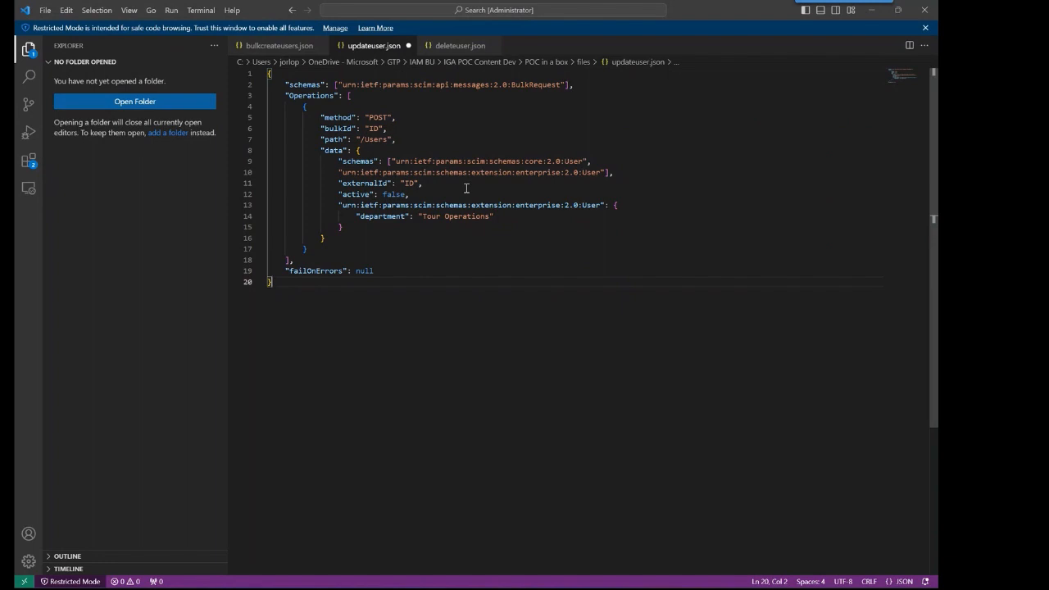
double_click(373, 129)
key(ctrl+v)
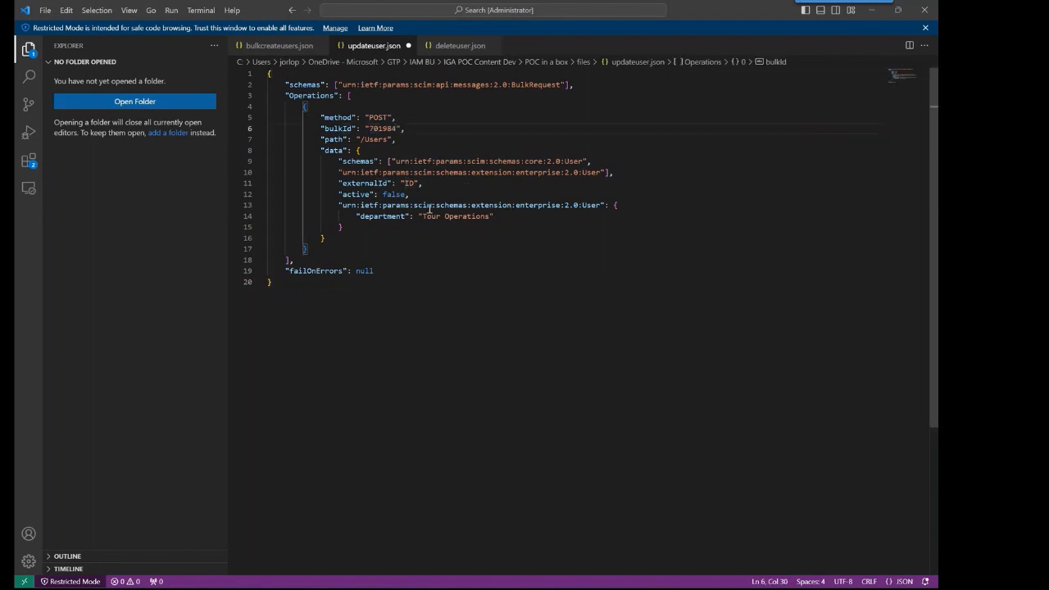
double_click(409, 183)
key(ctrl+v)
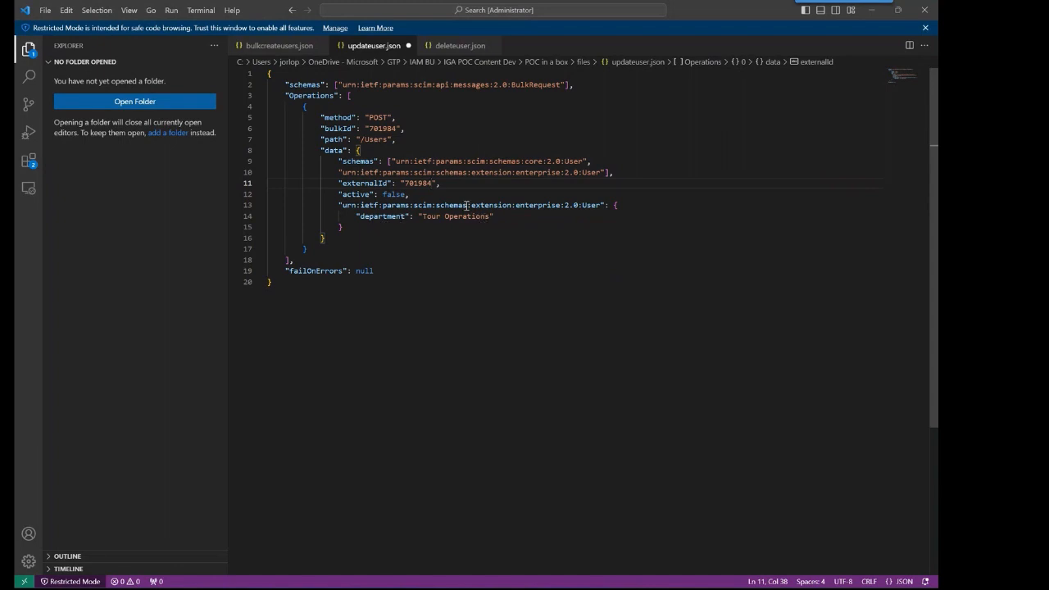
- Save updateuser.json and select the entire update request
click(45, 10)
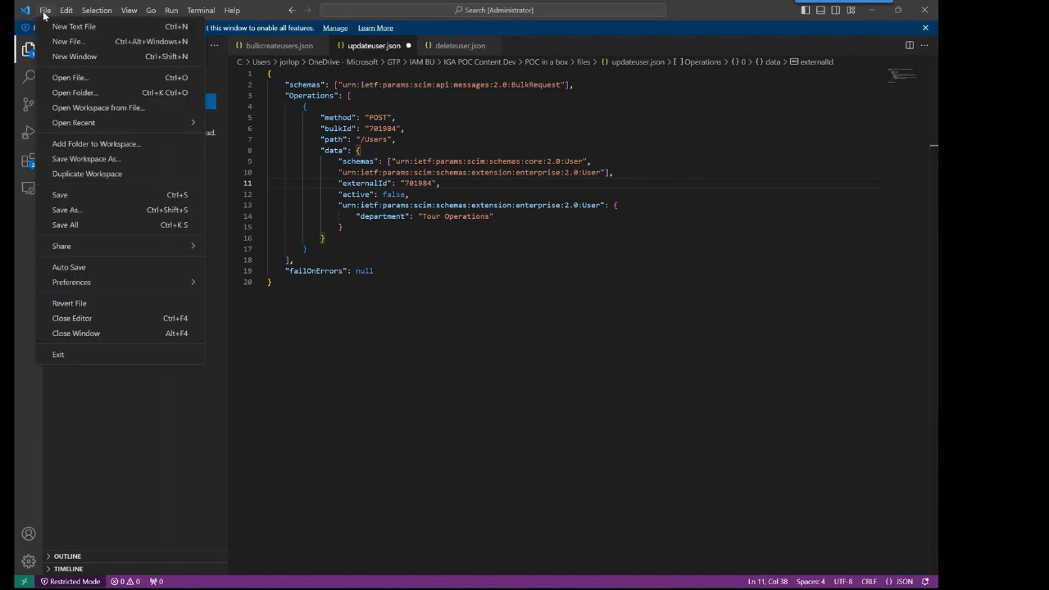
click(112, 196)
click(473, 297)
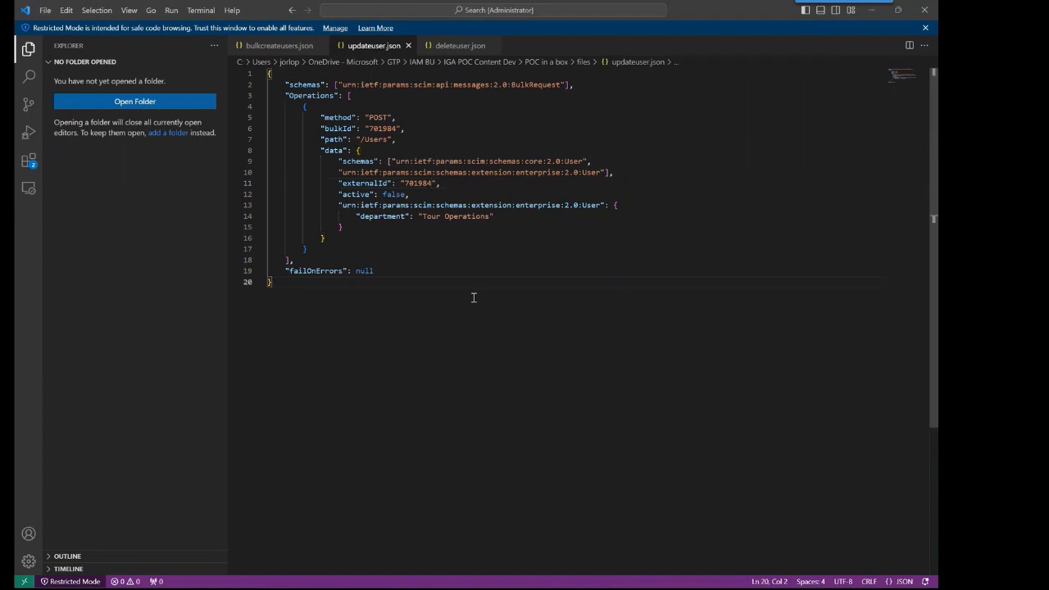
key(ctrl+a)
click(871, 11)
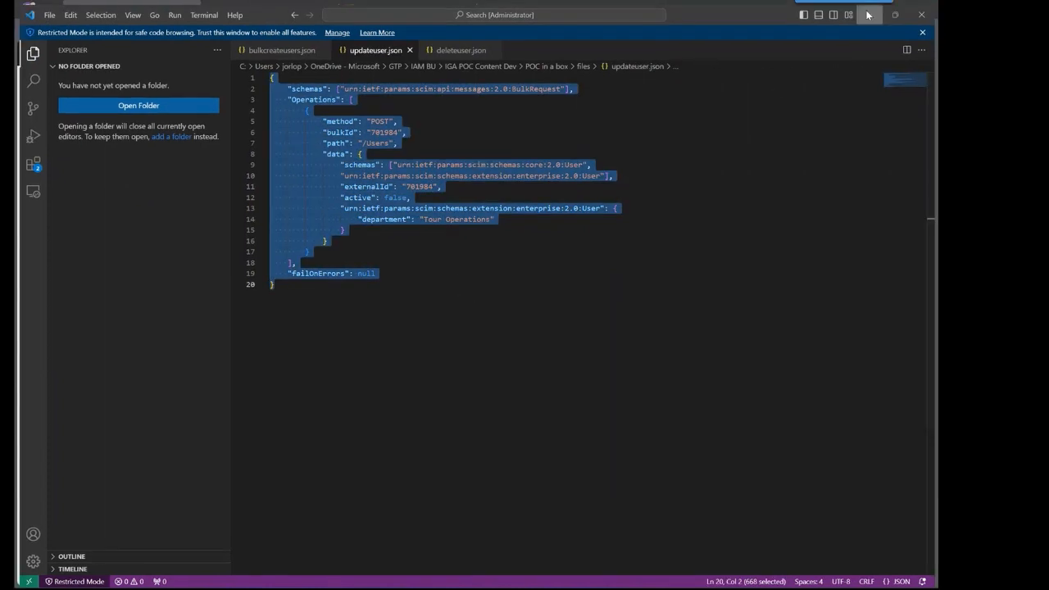
- Replace the bulkUpload body with the update request (department Tour Operations, active false) and run it
click(386, 10)
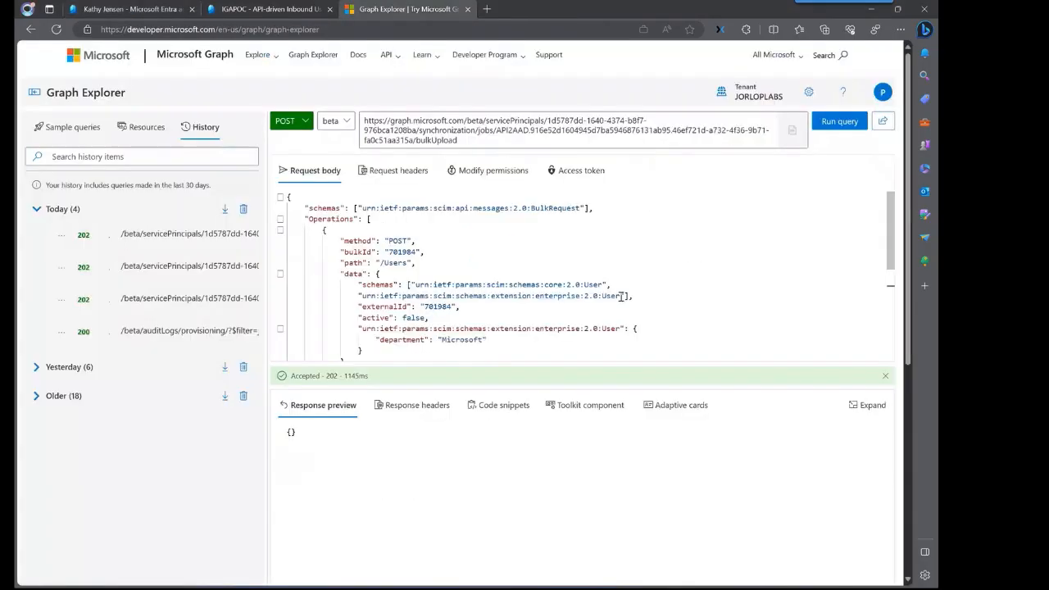
key(ctrl+a)
key(ctrl+v)
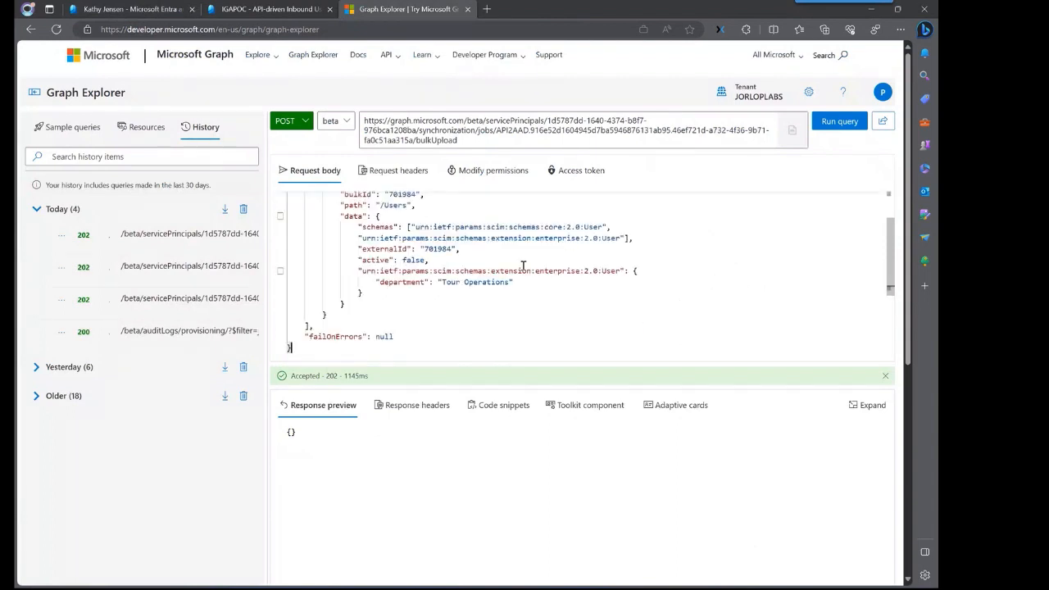
scroll(467, 303, up, 5)
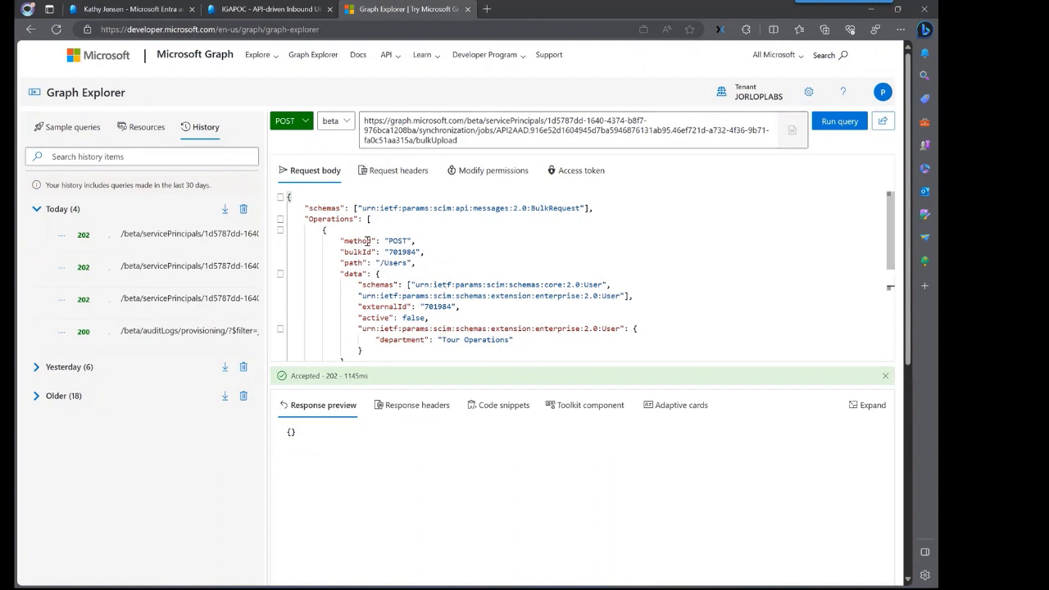
scroll(483, 302, down, 5)
scroll(471, 300, up, 5)
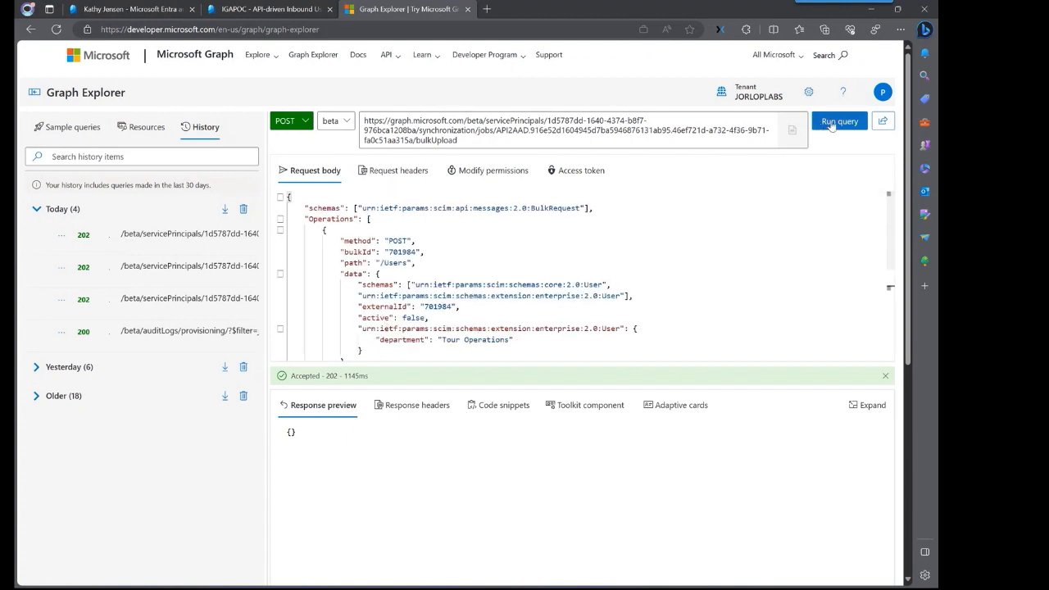
click(833, 123)
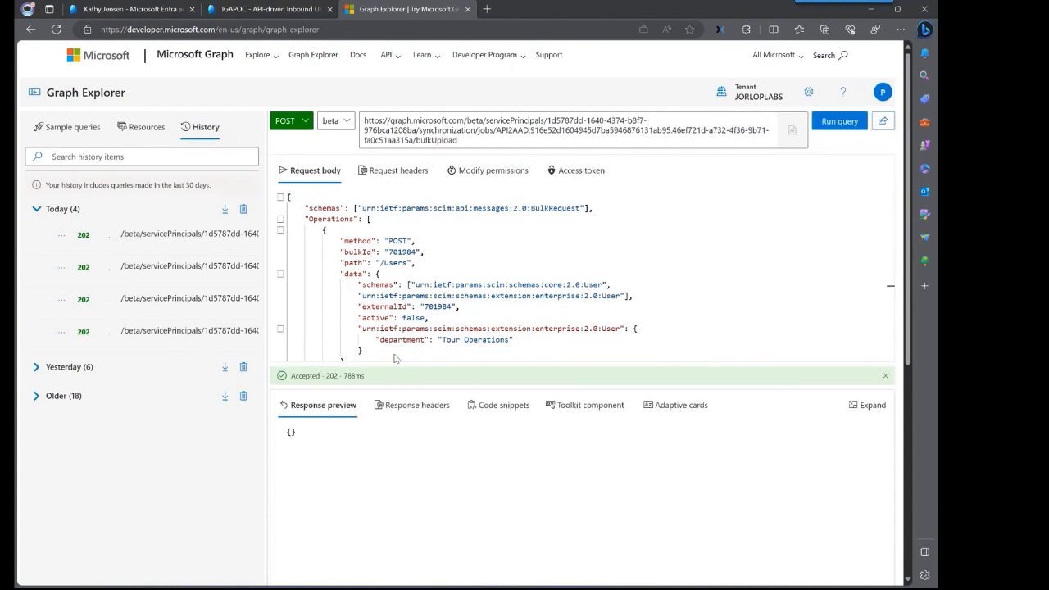
click(151, 9)
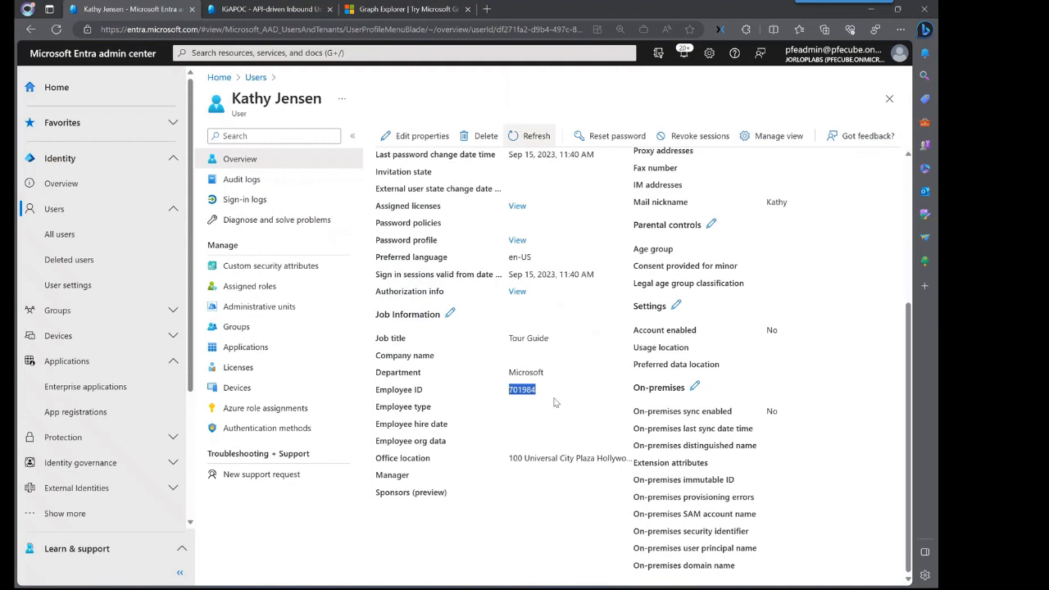
scroll(523, 502, up, 2)
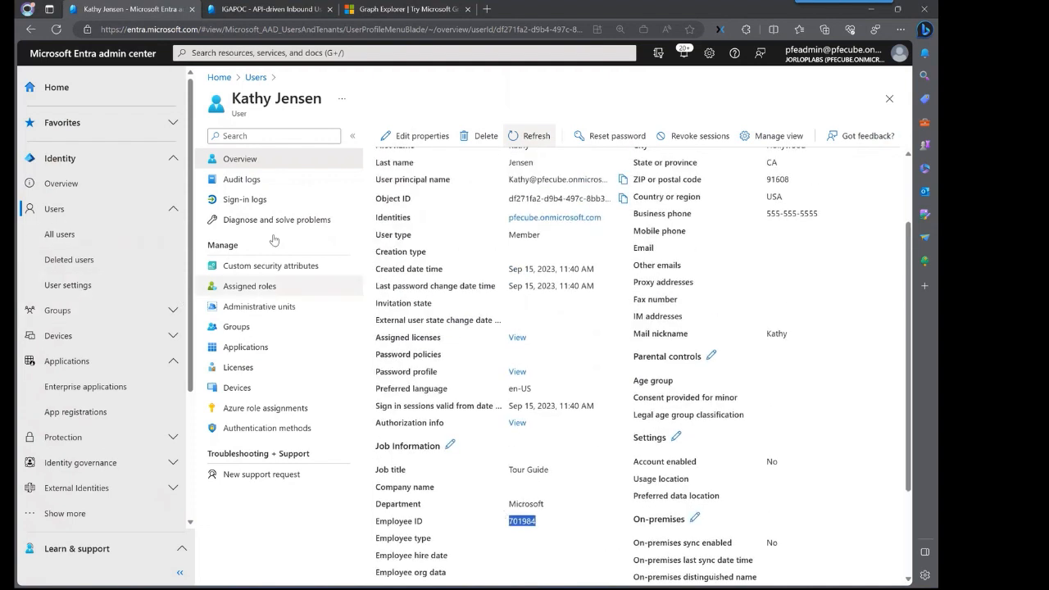
click(264, 10)
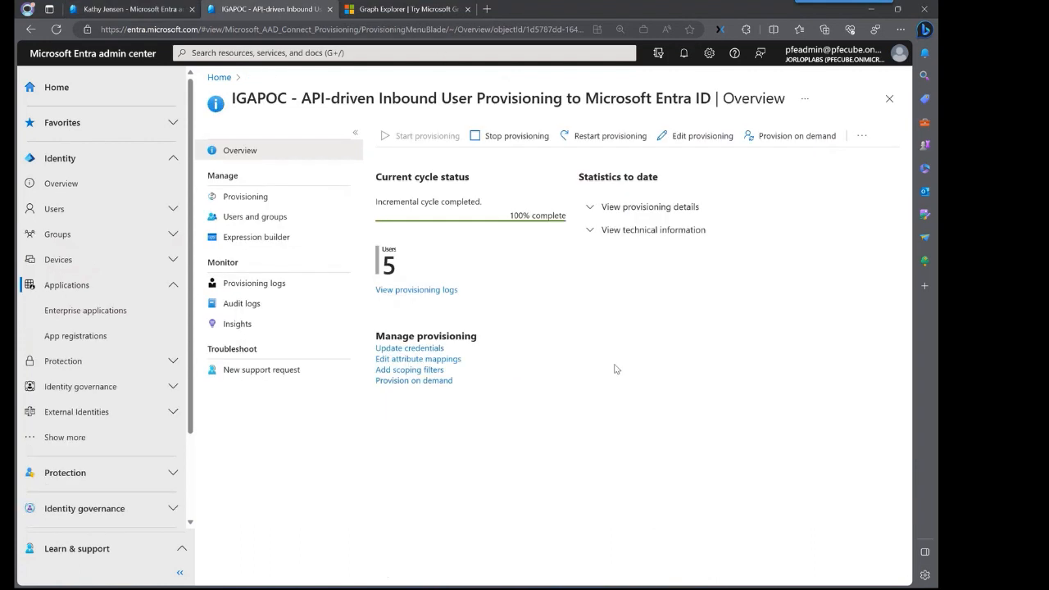
click(423, 292)
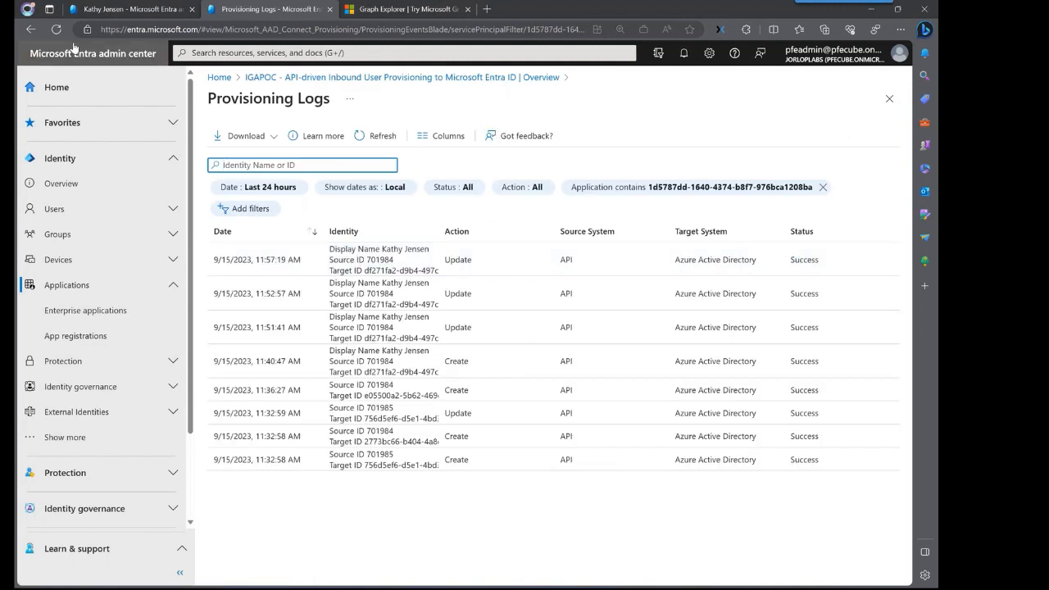
click(33, 31)
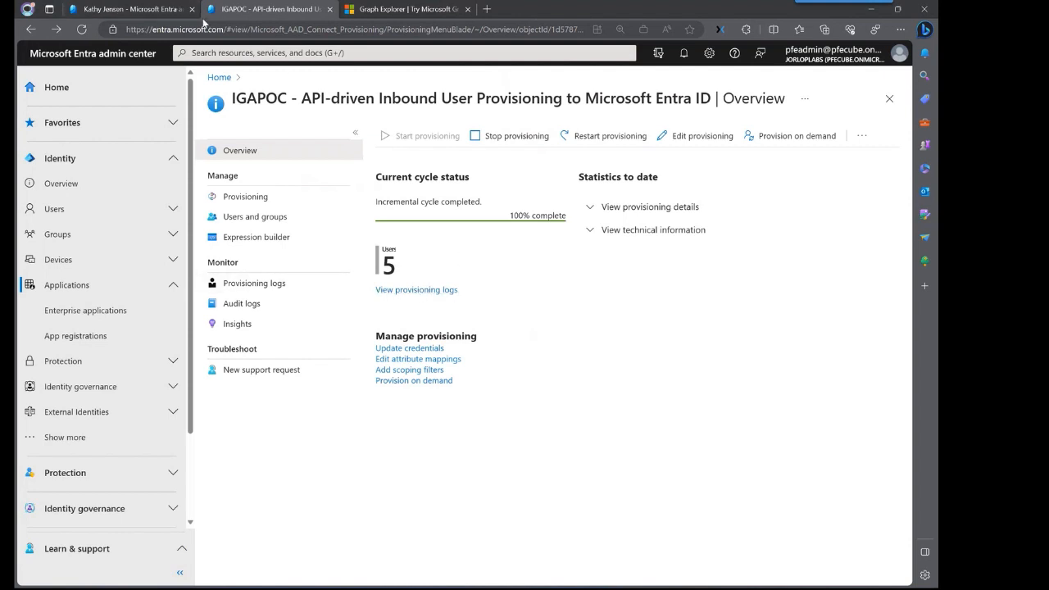
click(137, 14)
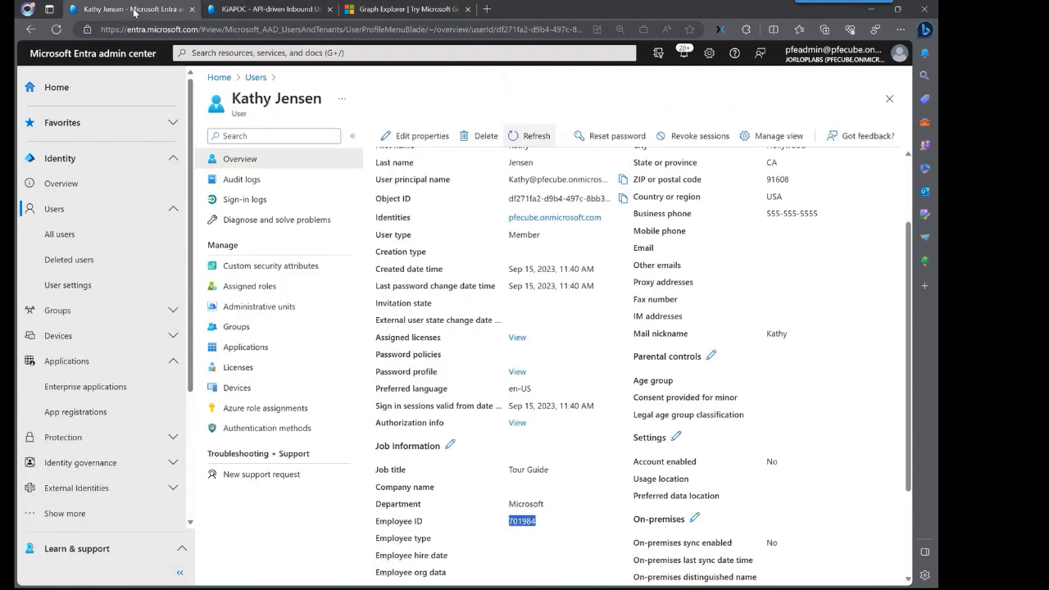
click(259, 181)
click(257, 160)
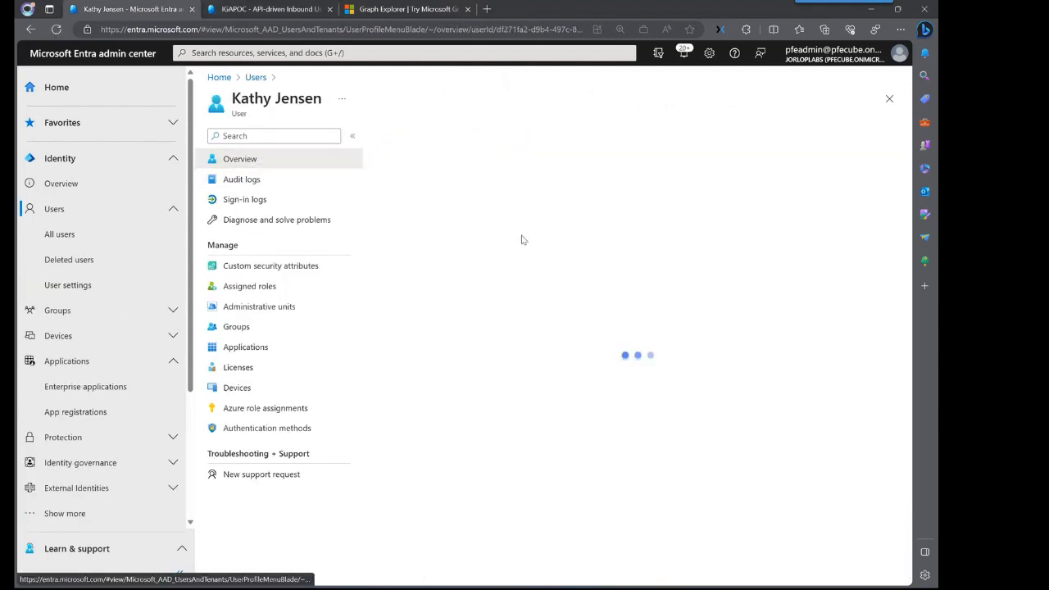
click(514, 152)
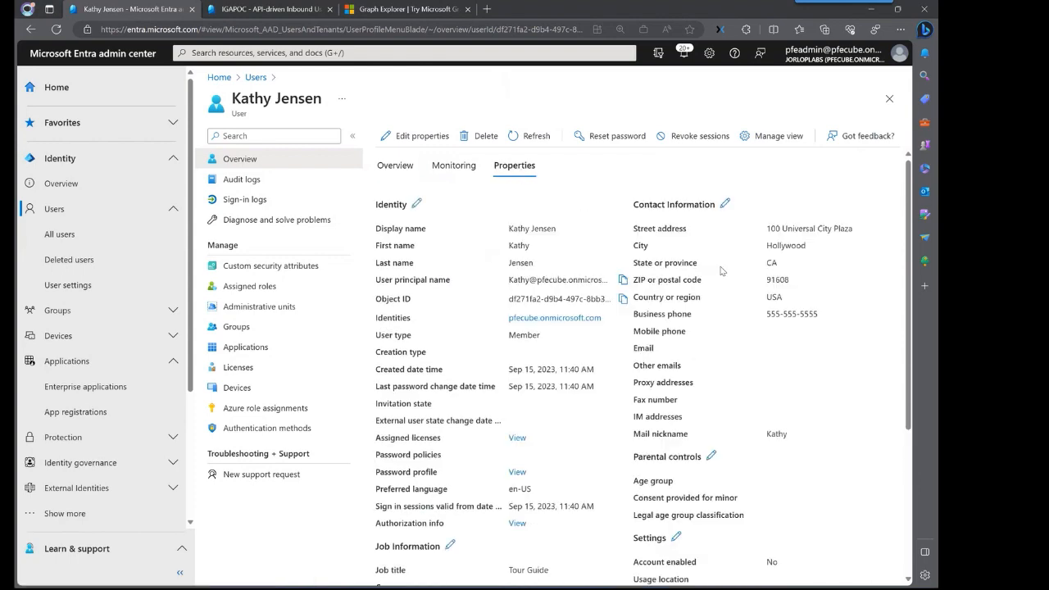
scroll(687, 363, down, 1)
scroll(687, 364, down, 3)
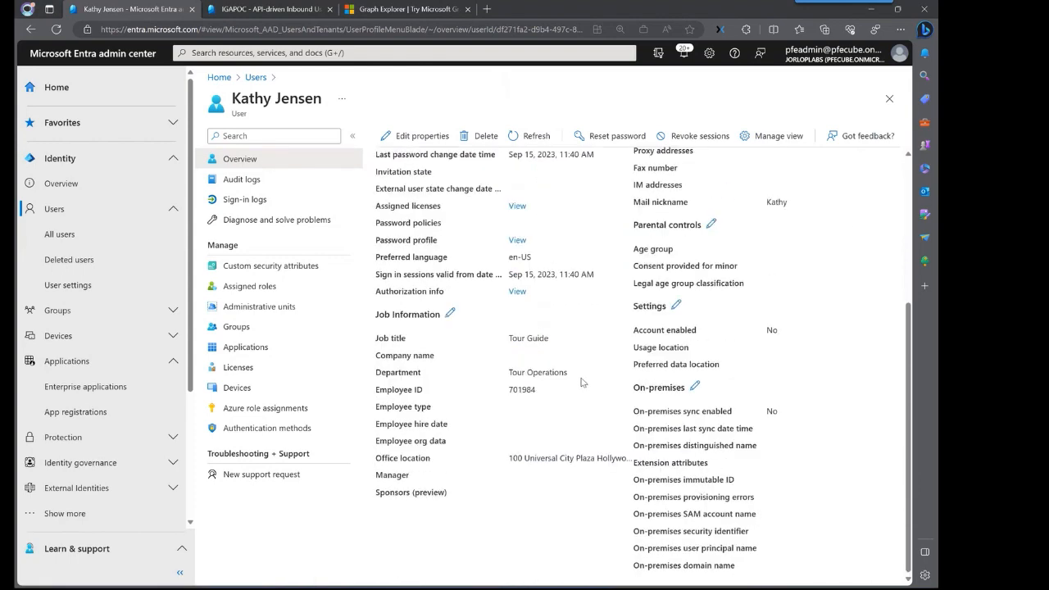
drag(577, 375, 368, 380)
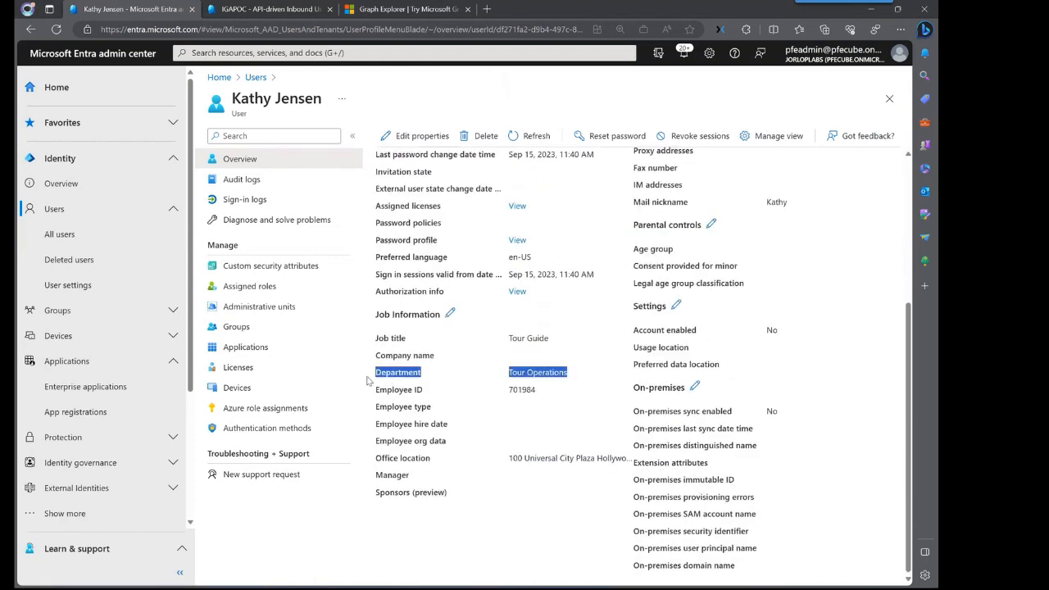
click(555, 398)
scroll(574, 402, up, 3)
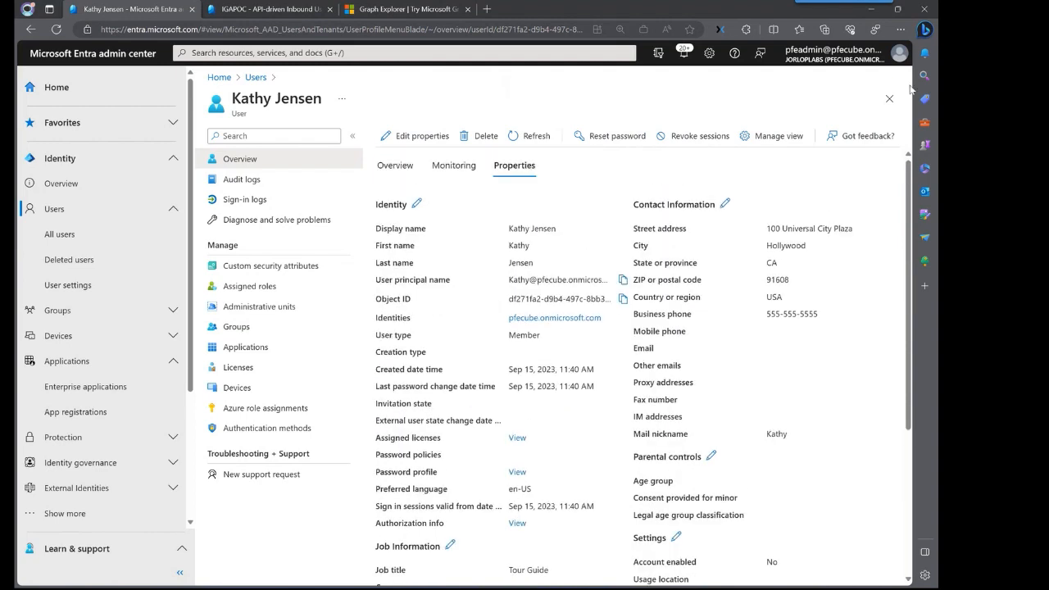
scroll(578, 375, down, 2)
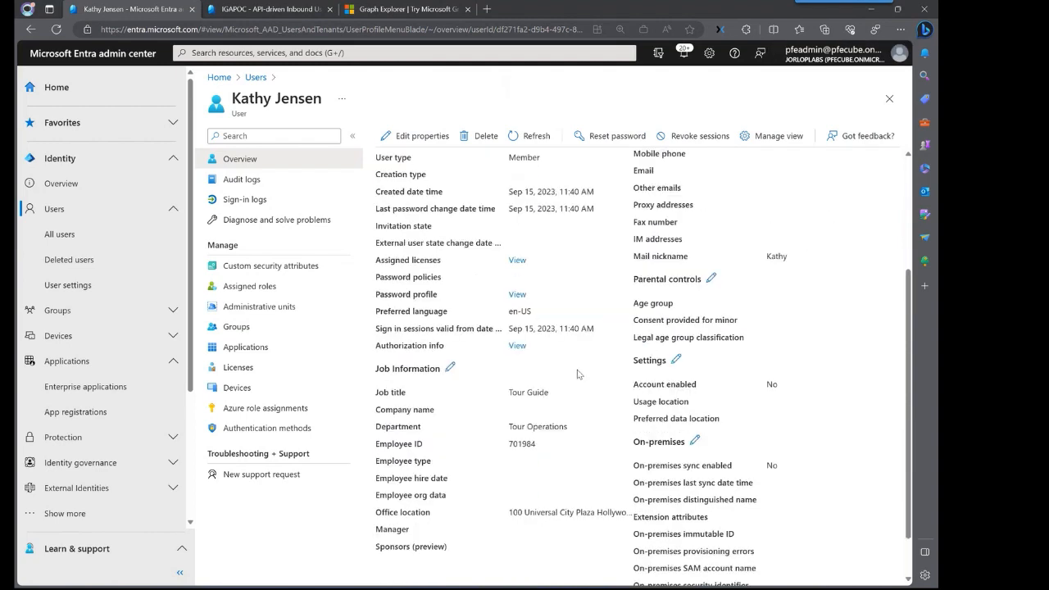
scroll(578, 374, down, 1)
right_click(530, 423)
double_click(530, 424)
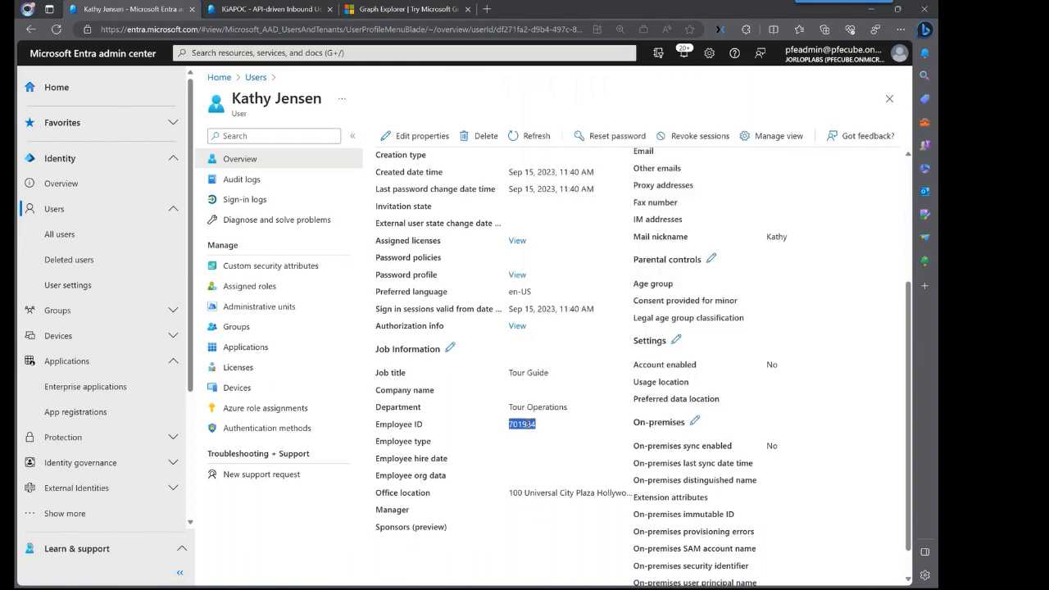
right_click(530, 424)
click(600, 195)
click(532, 588)
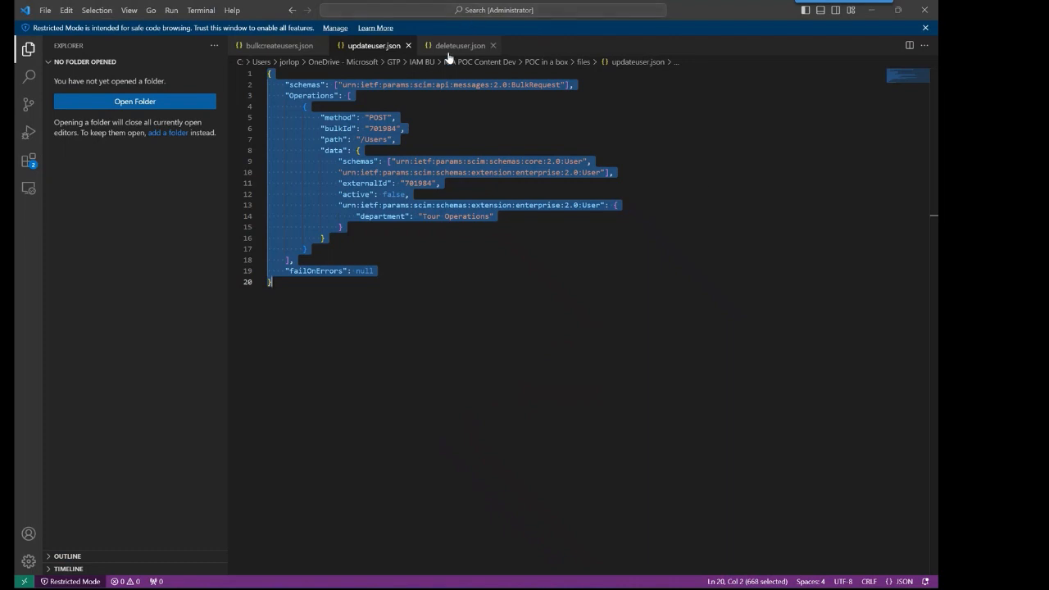
- In deleteuser.json, replace both 7172023 values (bulkId and externalId) with 701984
click(561, 183)
click(451, 45)
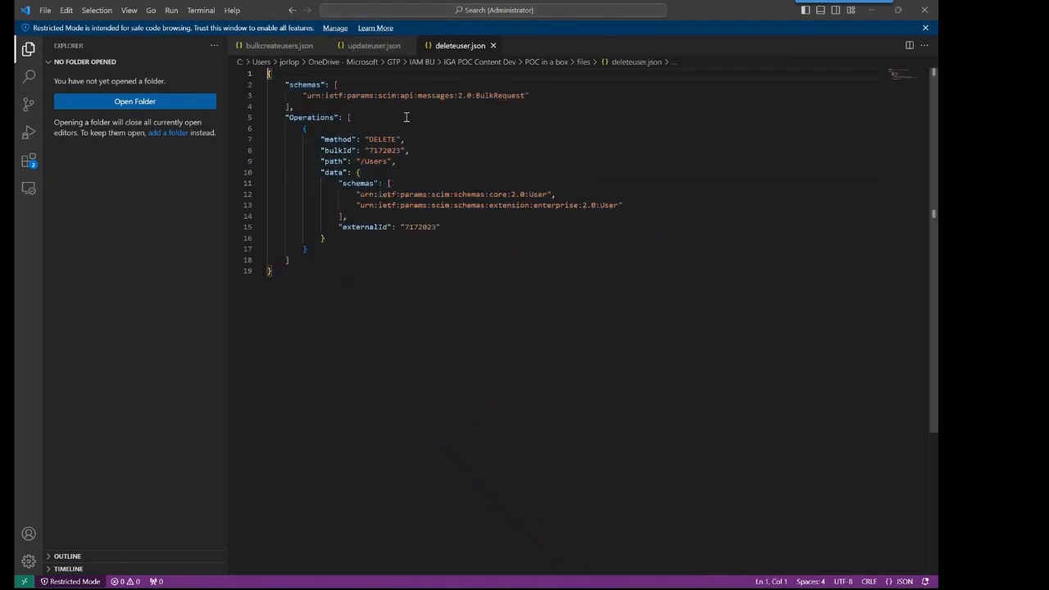
double_click(383, 150)
key(ctrl+v)
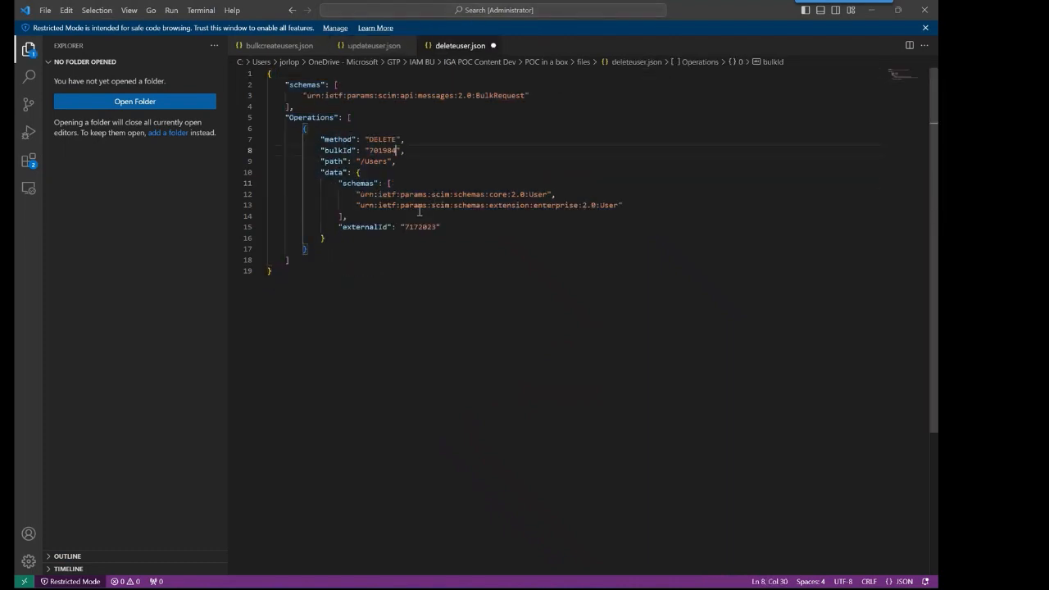
double_click(424, 227)
key(ctrl+v)
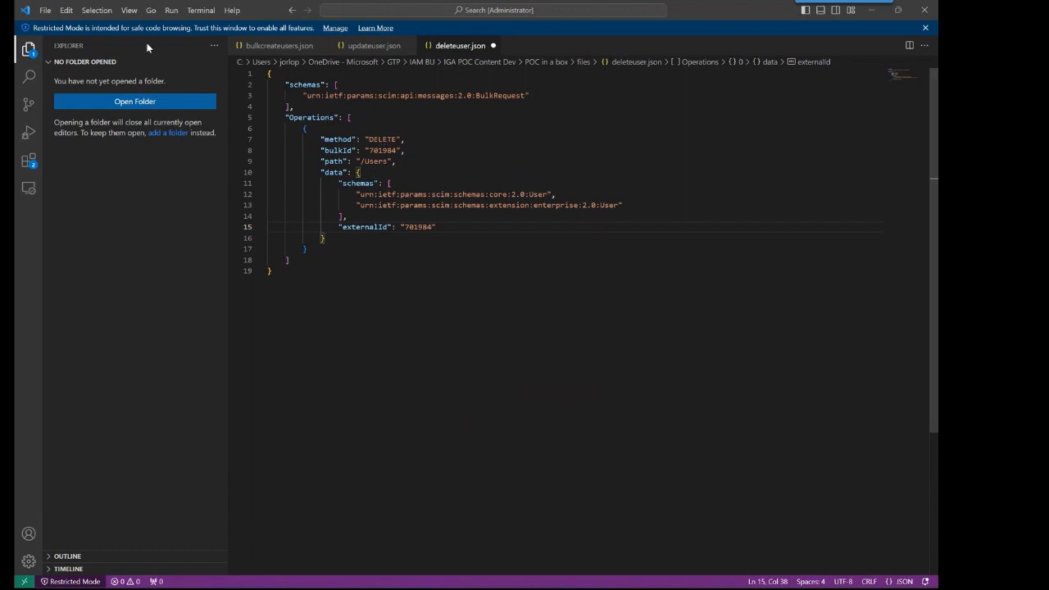
- Save deleteuser.json and select the entire delete request
click(45, 10)
click(92, 199)
key(ctrl+s)
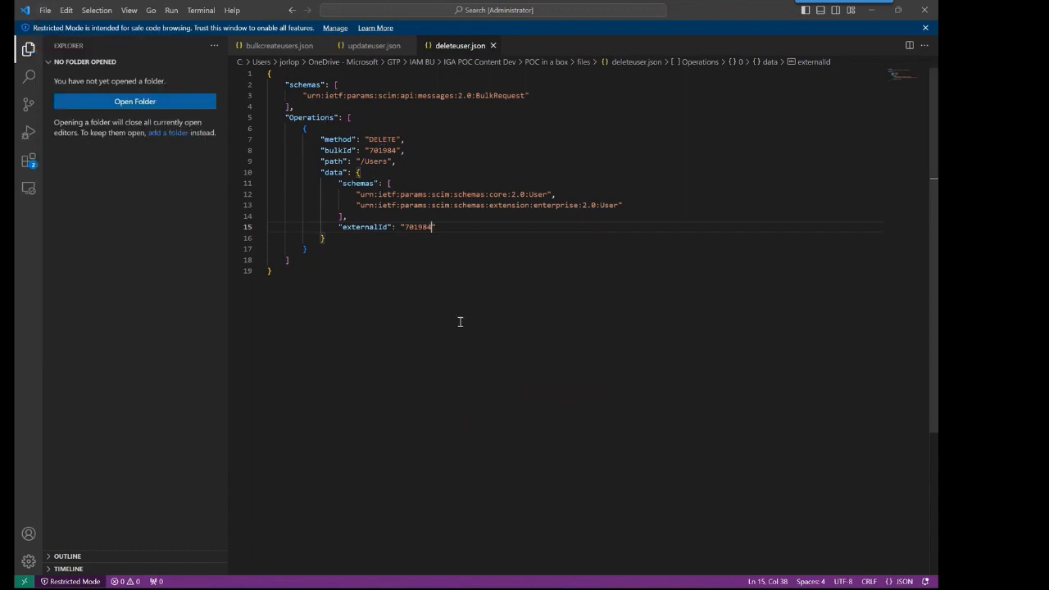
key(ctrl+a)
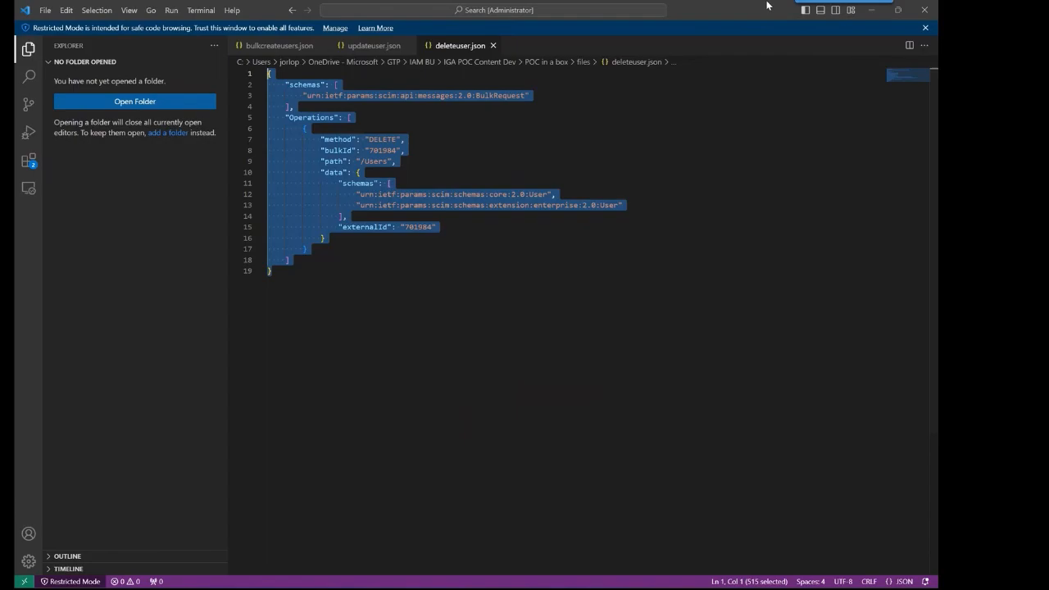
click(872, 10)
- Replace the bulkUpload body with the DELETE request for 701984 and send it, getting 202 Accepted
click(404, 10)
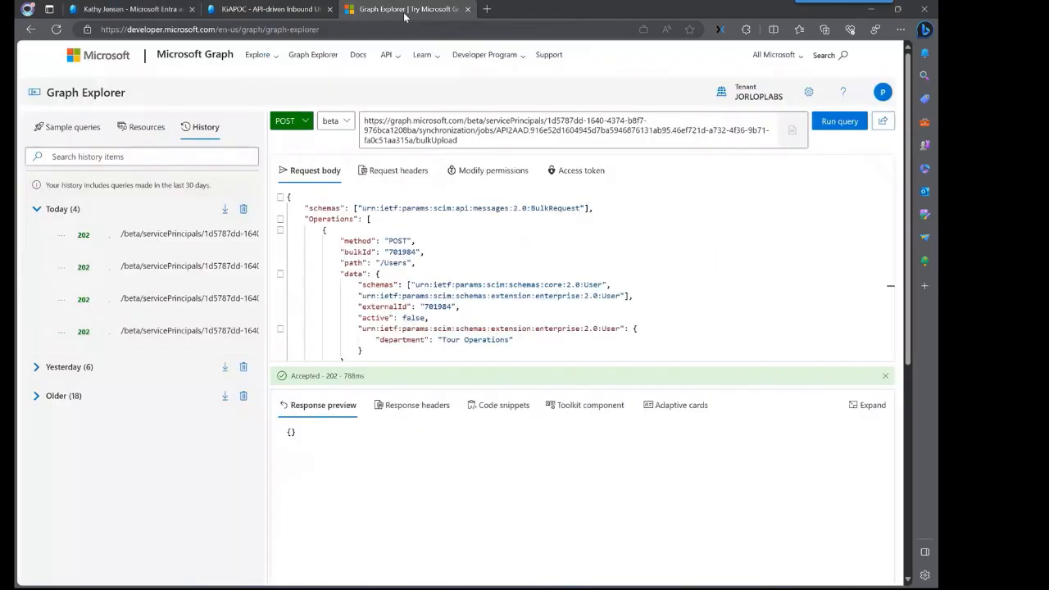
click(648, 295)
key(ctrl+a)
key(ctrl+v)
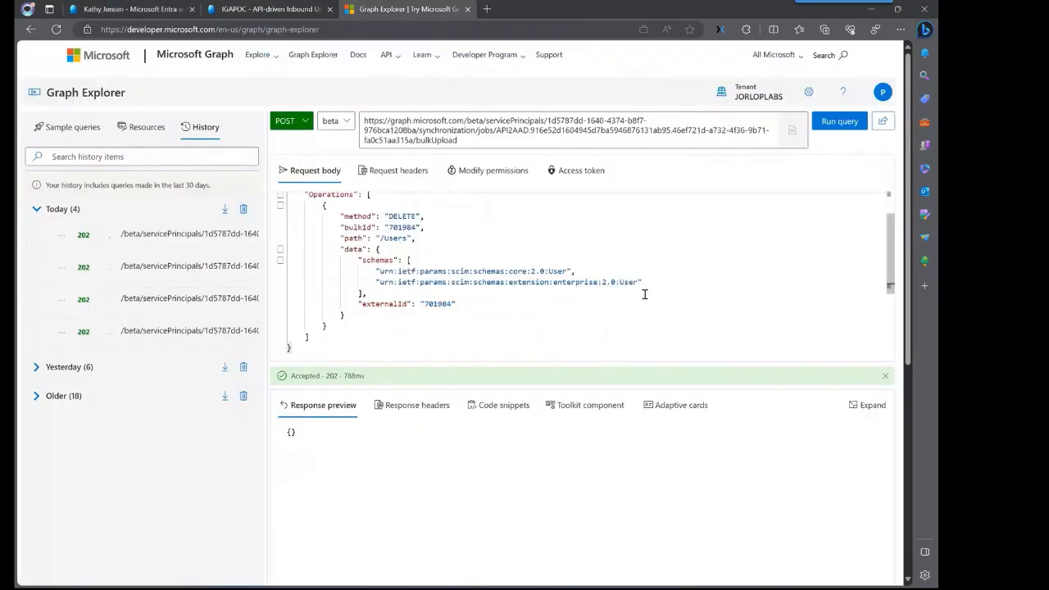
scroll(533, 303, up, 2)
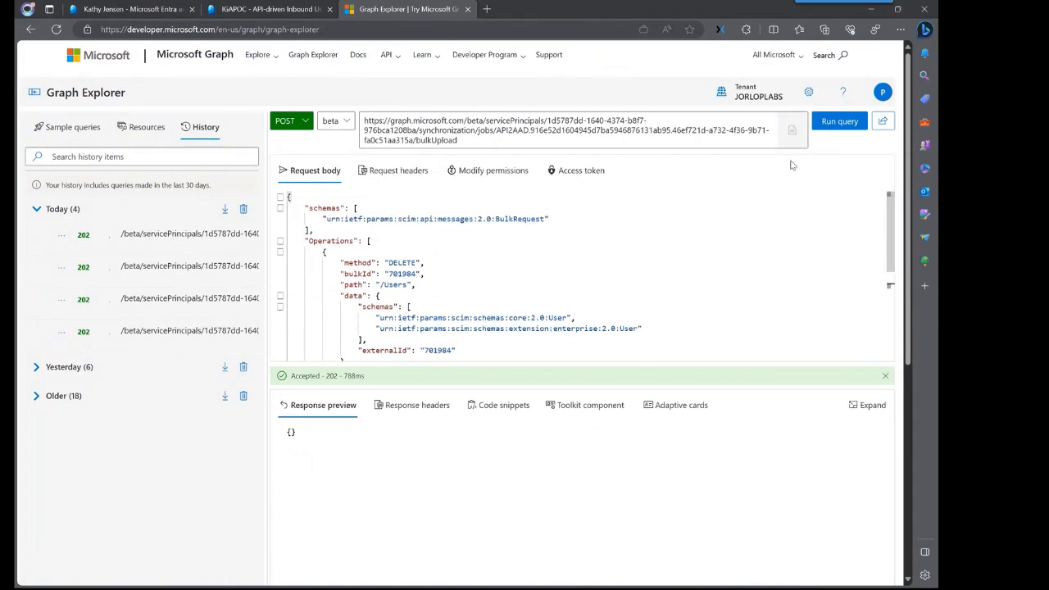
click(836, 121)
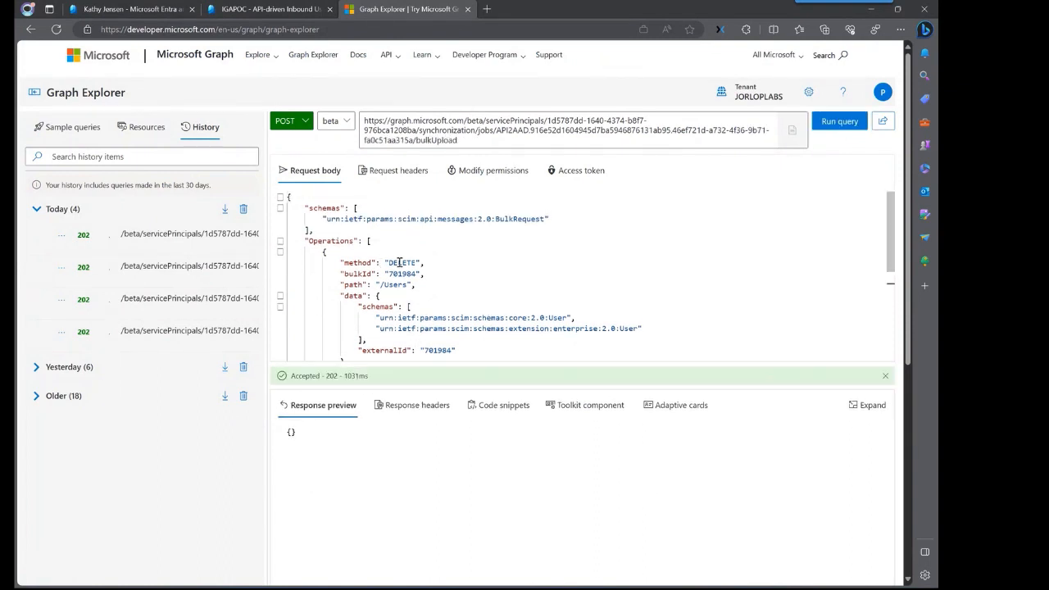
click(119, 9)
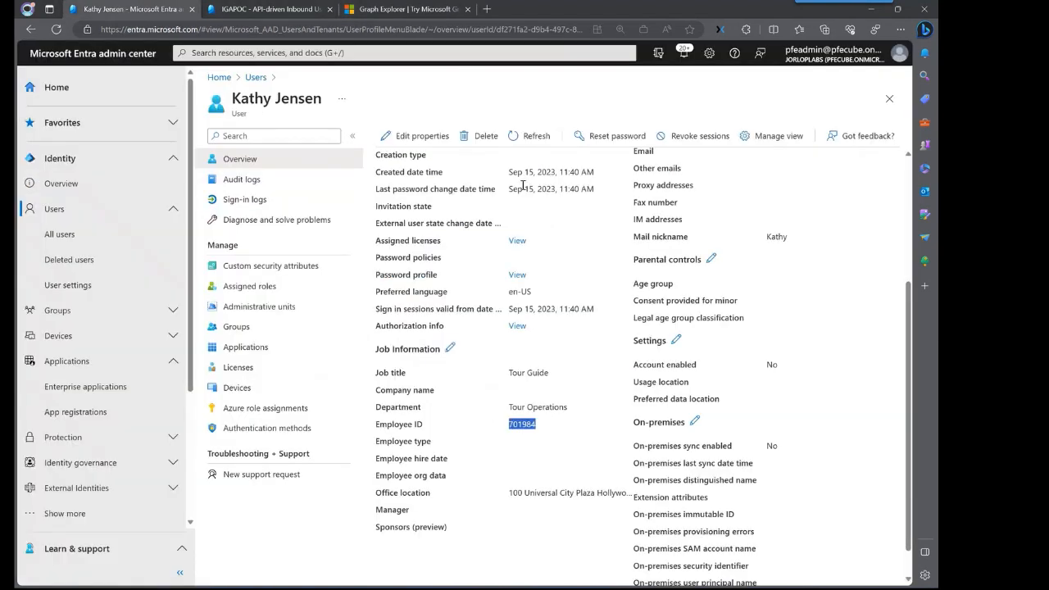
double_click(251, 97)
click(256, 77)
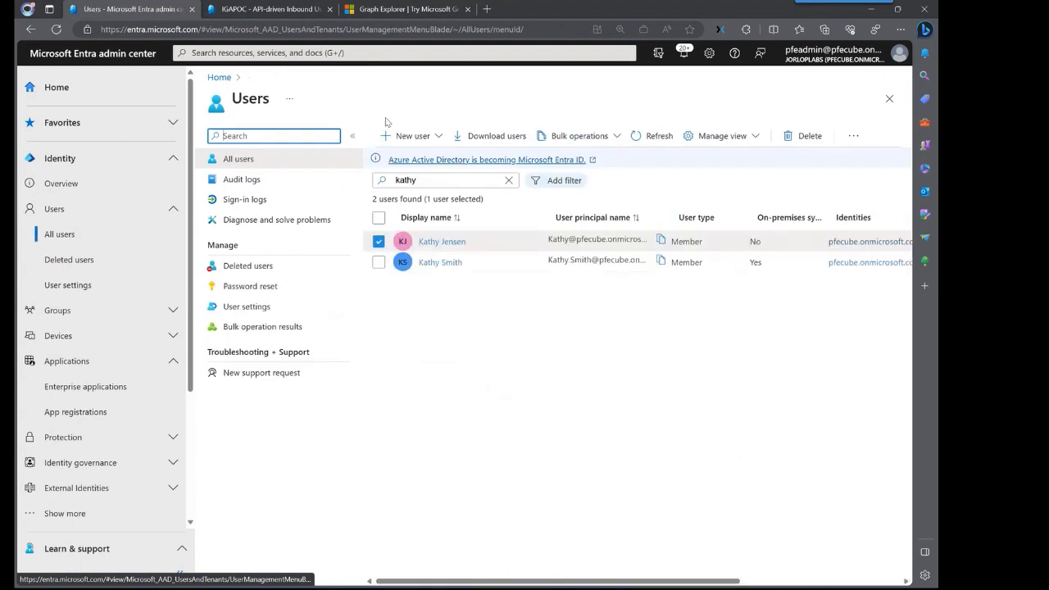
click(657, 138)
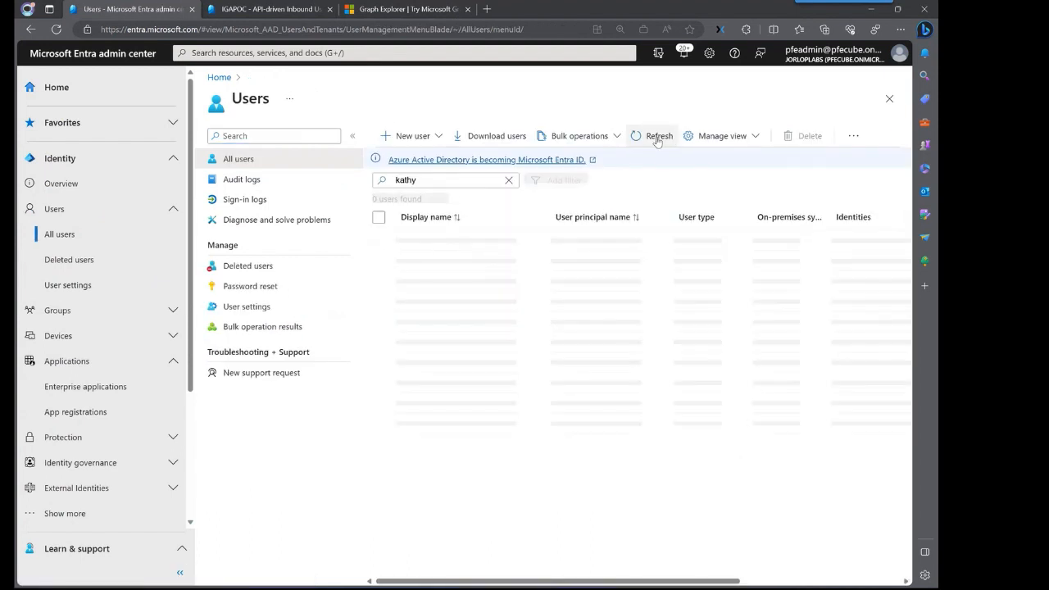